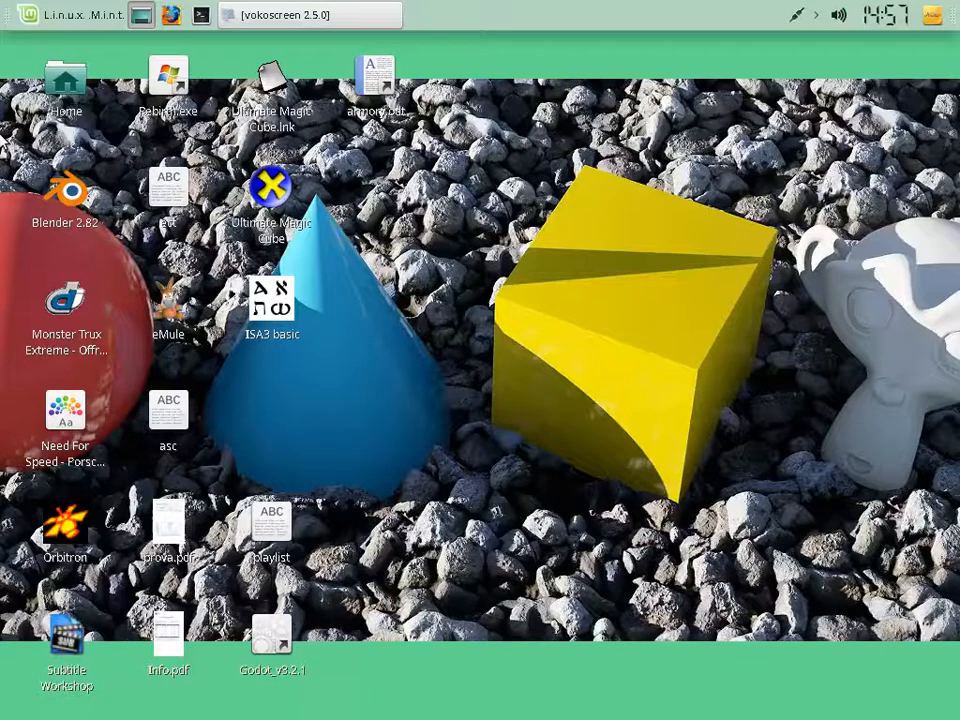
# Step: Launch Blender 2.82 from the desktop, dismiss its splash screen and widen the Properties editor slightly
pyautogui.doubleClick(80, 212)
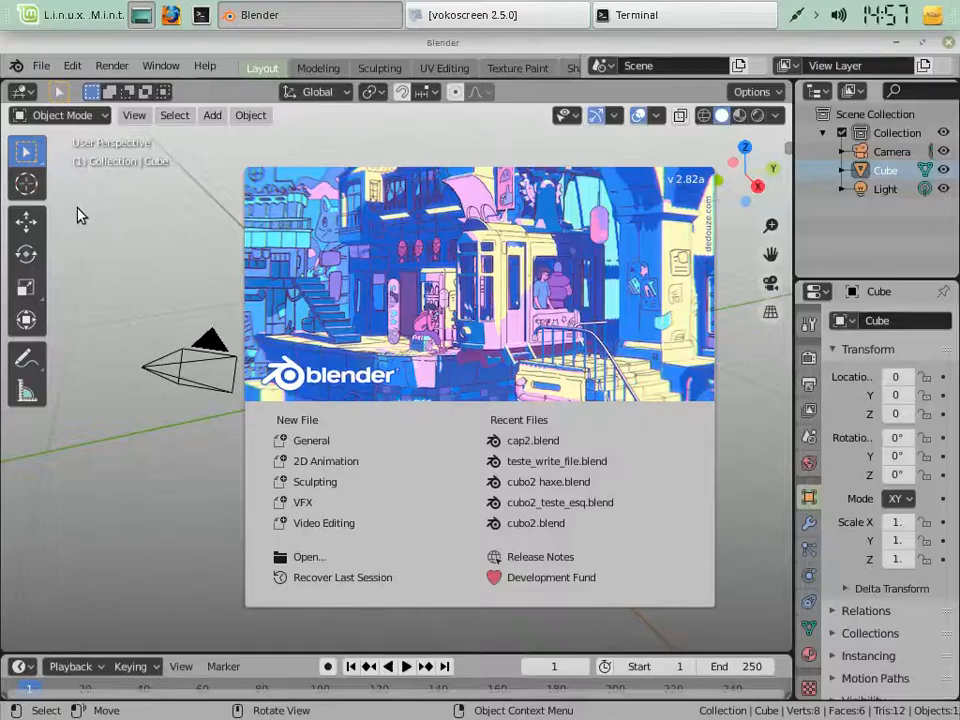
pyautogui.click(750, 386)
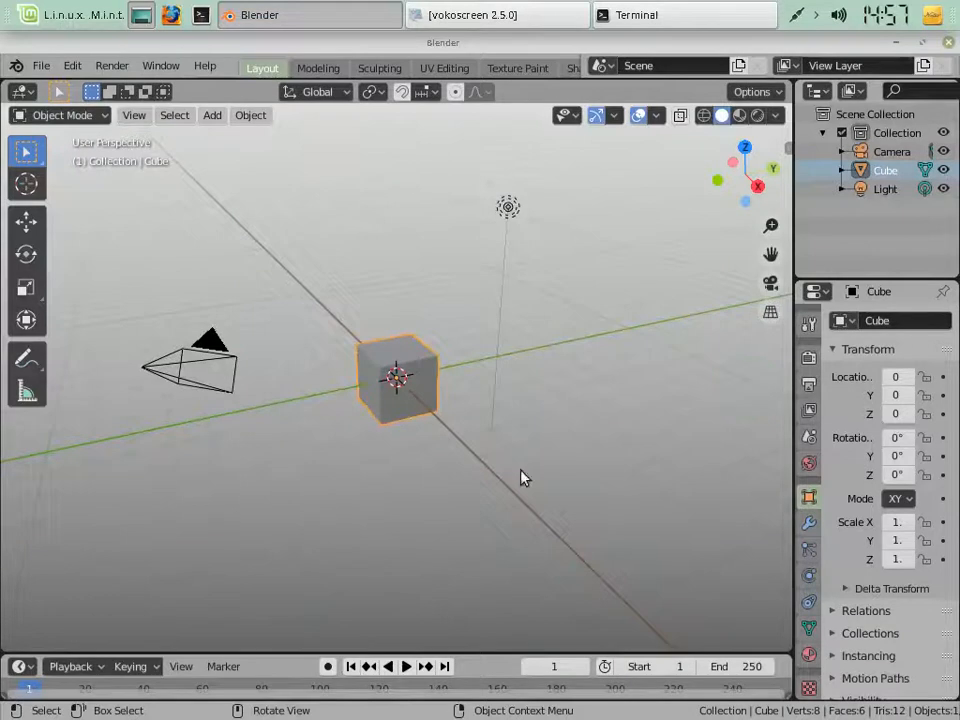
pyautogui.moveTo(793, 484); pyautogui.dragTo(775, 485)
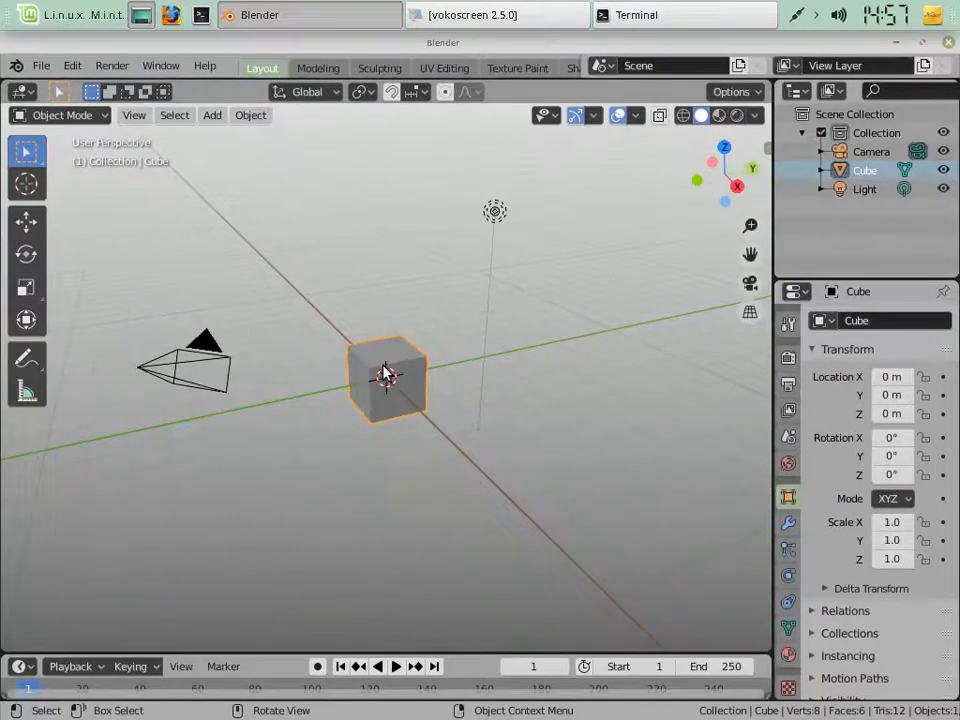
# Step: Enable the Screencast Keys display in the 3D viewport with its existing settings
pyautogui.press('KP_4')
pyautogui.press('KP_4')
pyautogui.press('KP_4')
pyautogui.press('KP_4')
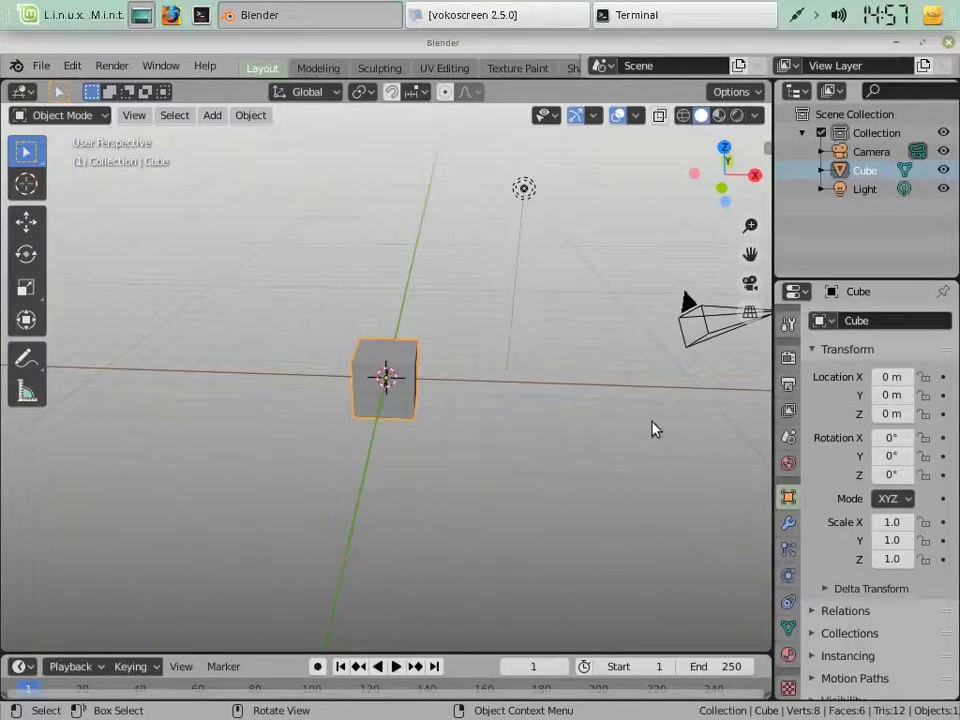
pyautogui.press('n')
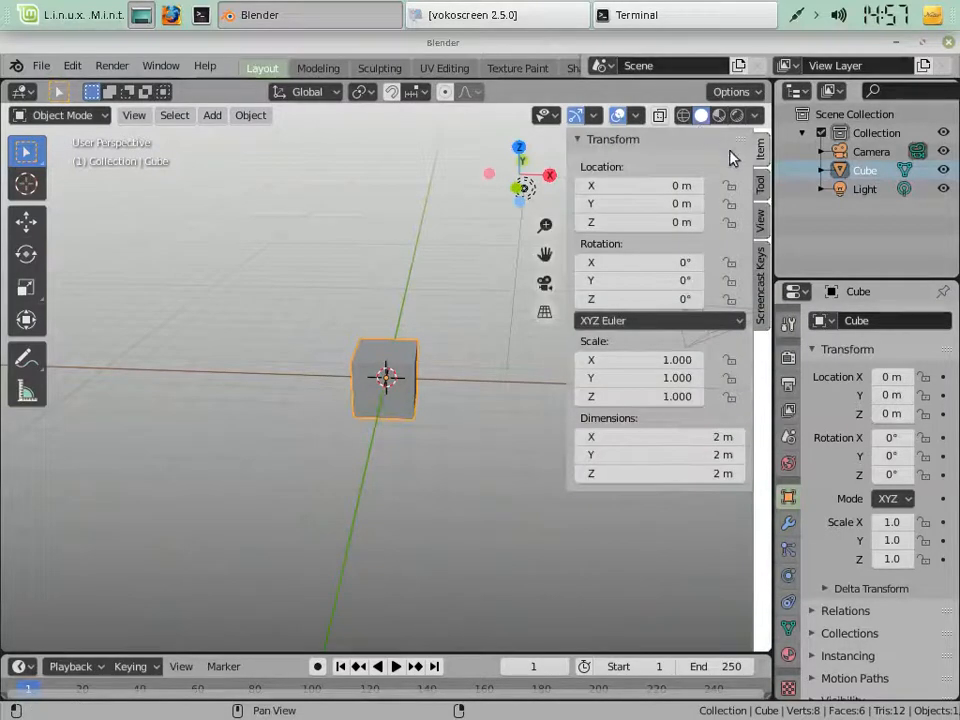
pyautogui.click(761, 292)
pyautogui.click(593, 140)
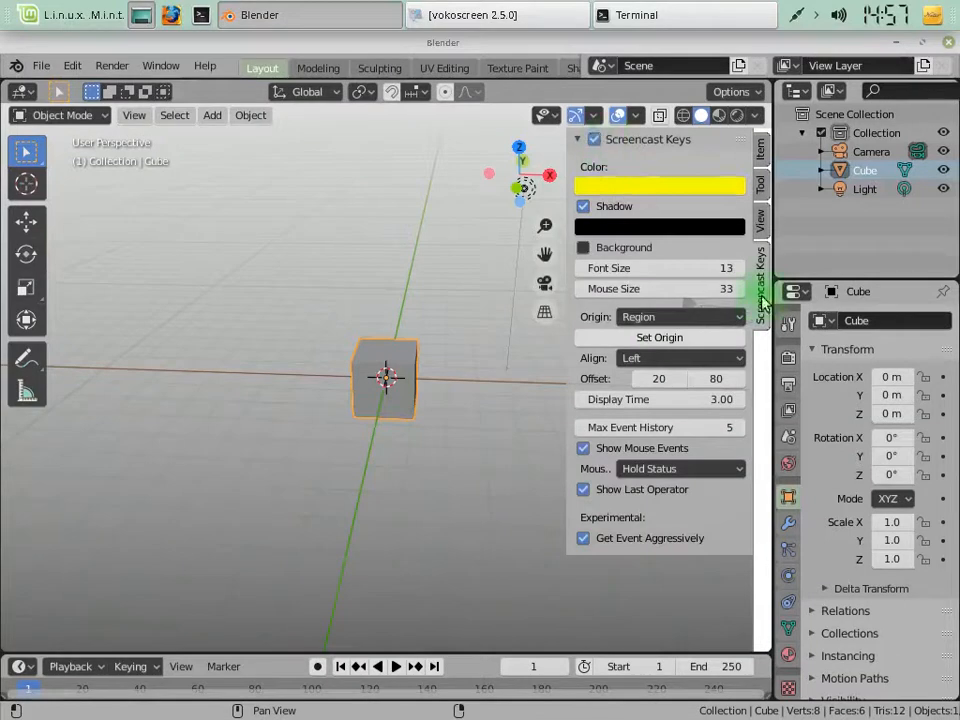
pyautogui.press('n')
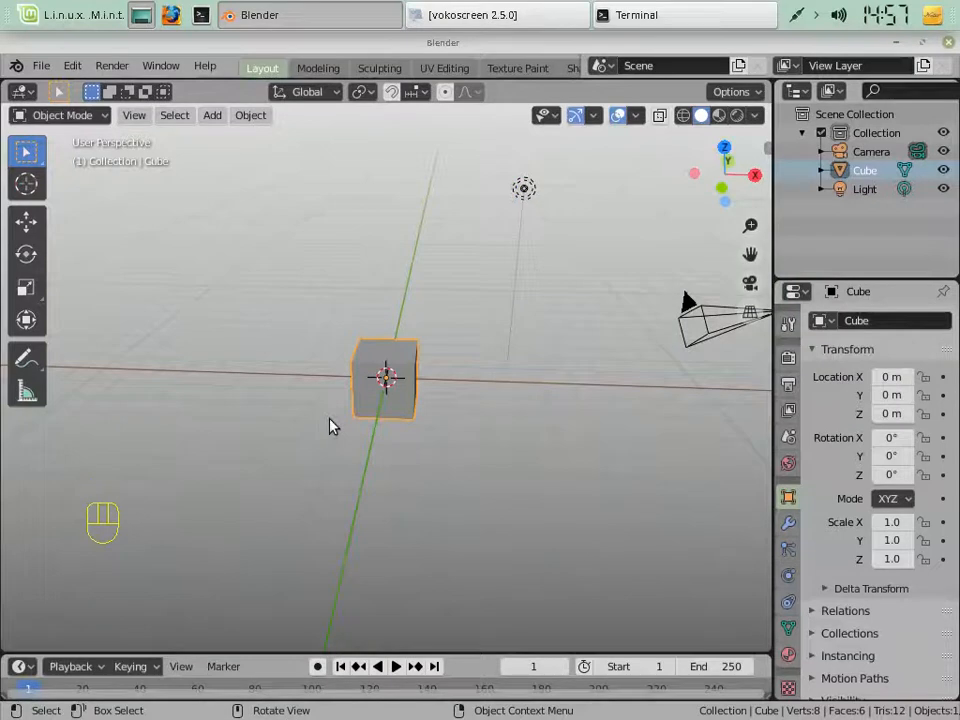
# Step: Orbit around the default cube in both horizontal directions to examine the scene from different sides
pyautogui.press('KP_4')
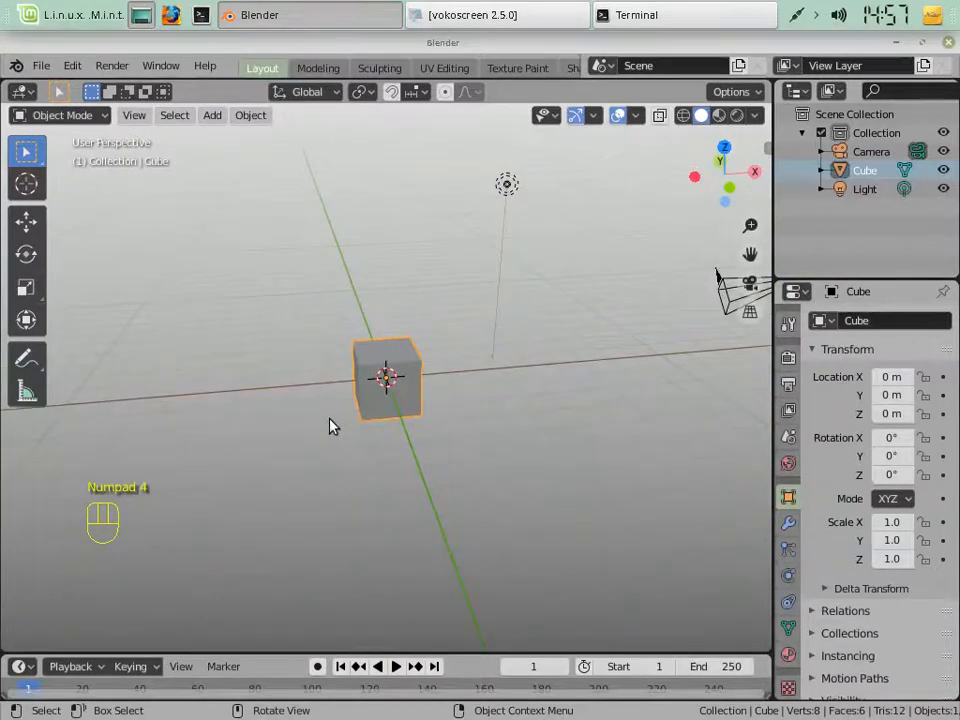
pyautogui.press('KP_4')
pyautogui.press('KP_4')
pyautogui.press('KP_4')
pyautogui.press('KP_4')
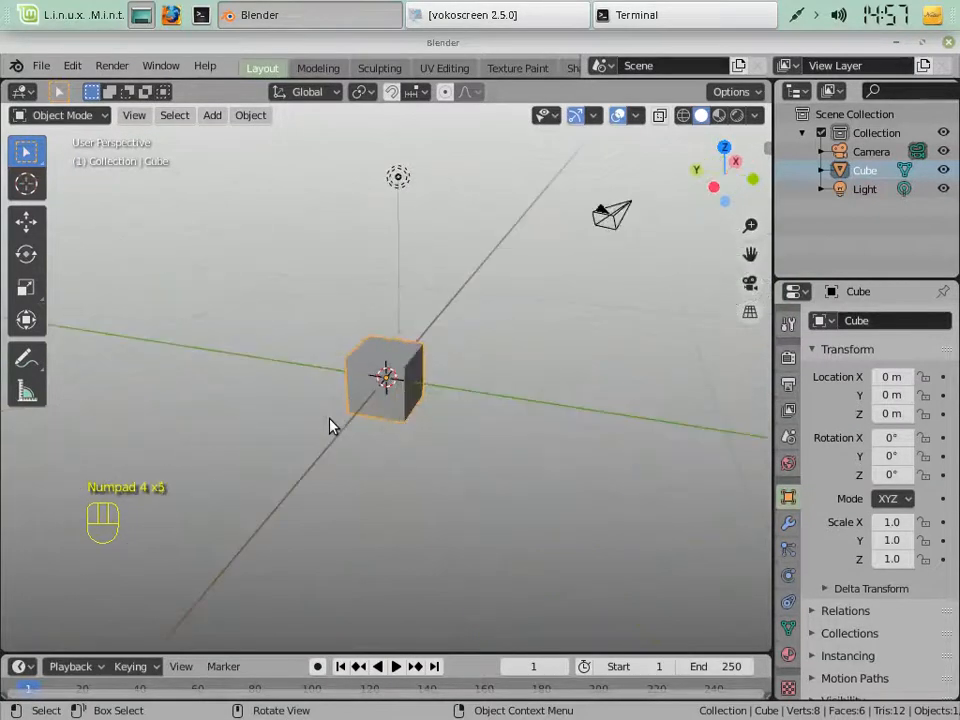
pyautogui.press('KP_4')
pyautogui.press('KP_4')
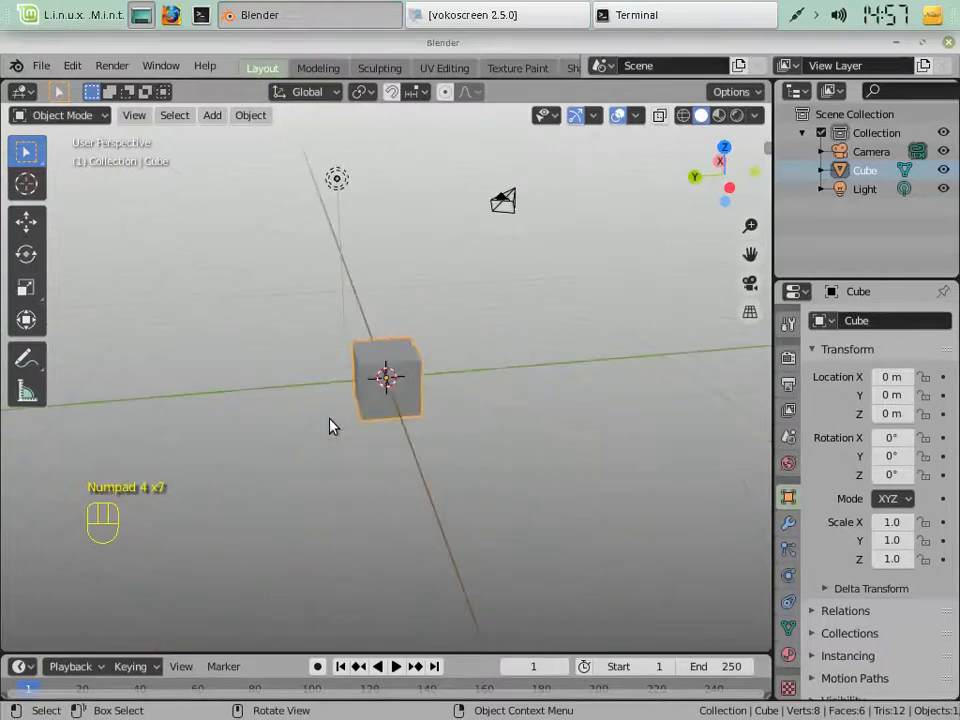
pyautogui.press('KP_4')
pyautogui.press('KP_4')
pyautogui.press('KP_6')
pyautogui.press('KP_6')
pyautogui.press('KP_6')
pyautogui.press('KP_6')
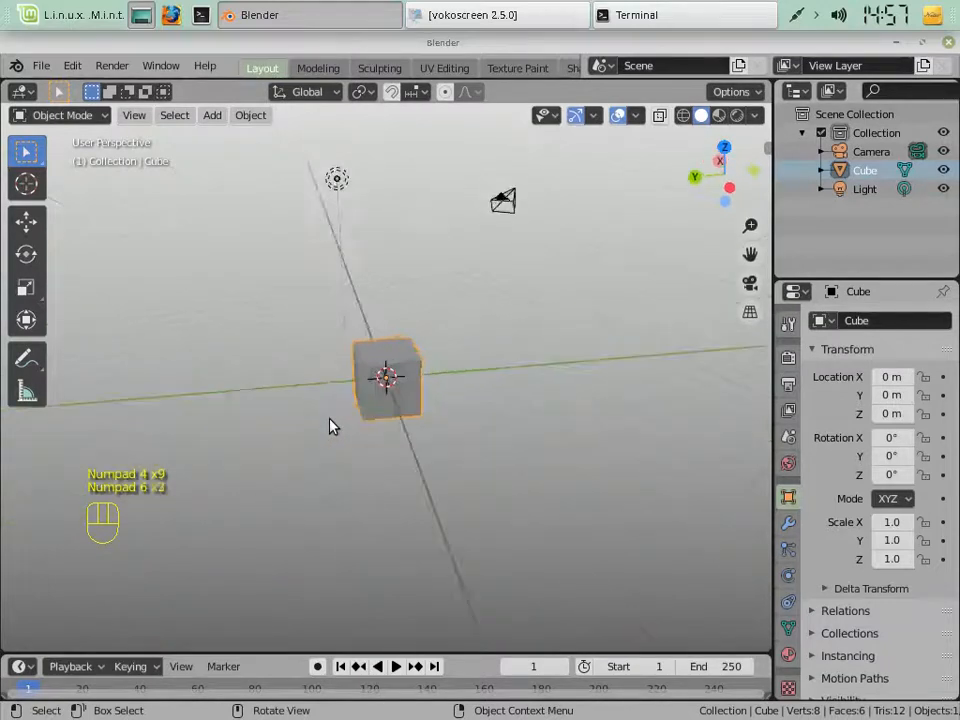
pyautogui.press('KP_6')
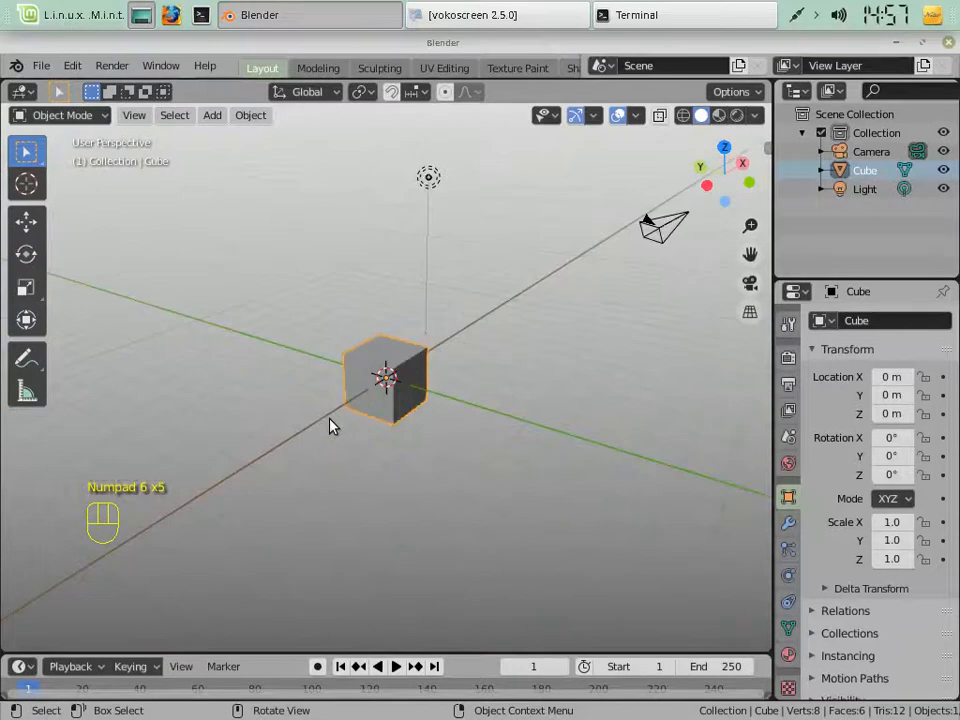
pyautogui.press('KP_6')
pyautogui.press('KP_4')
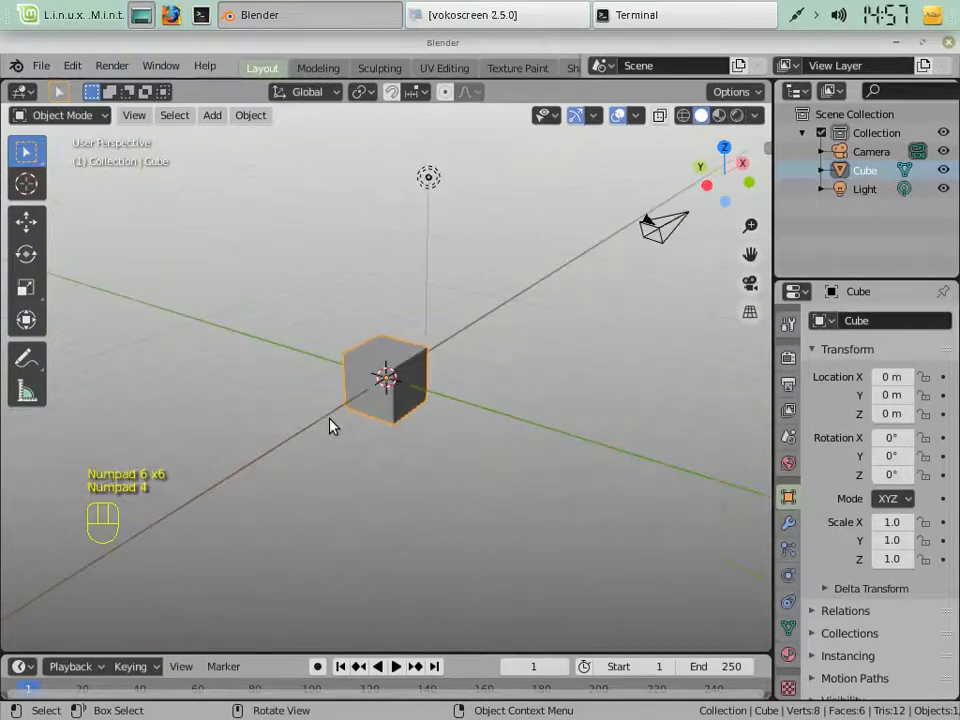
pyautogui.press('KP_8')
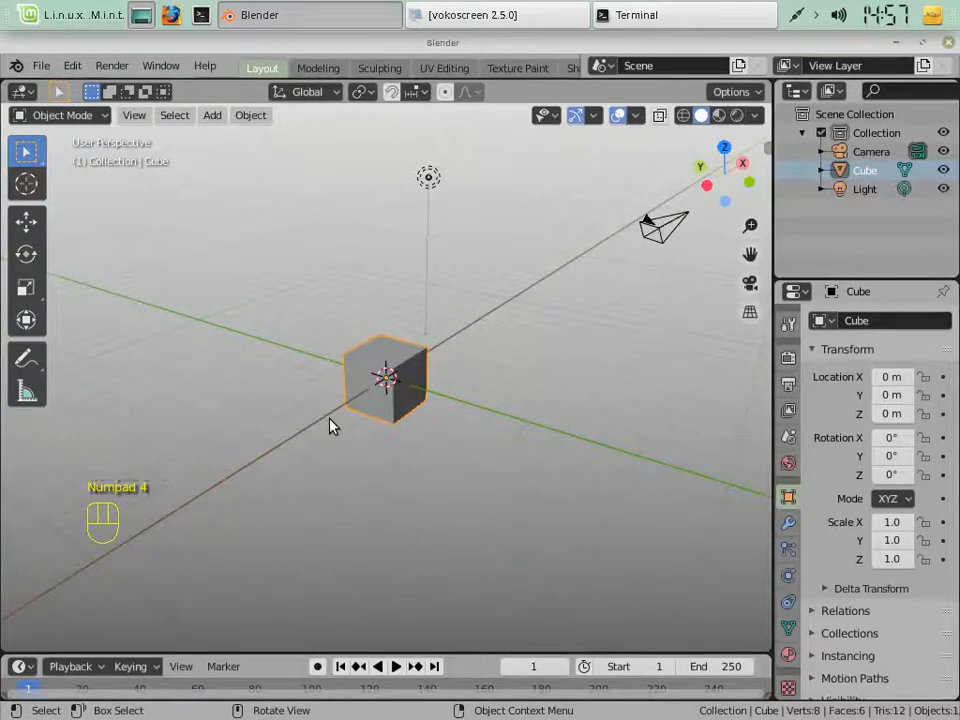
pyautogui.press('KP_6')
pyautogui.press('KP_6')
pyautogui.press('KP_6')
pyautogui.press('KP_6')
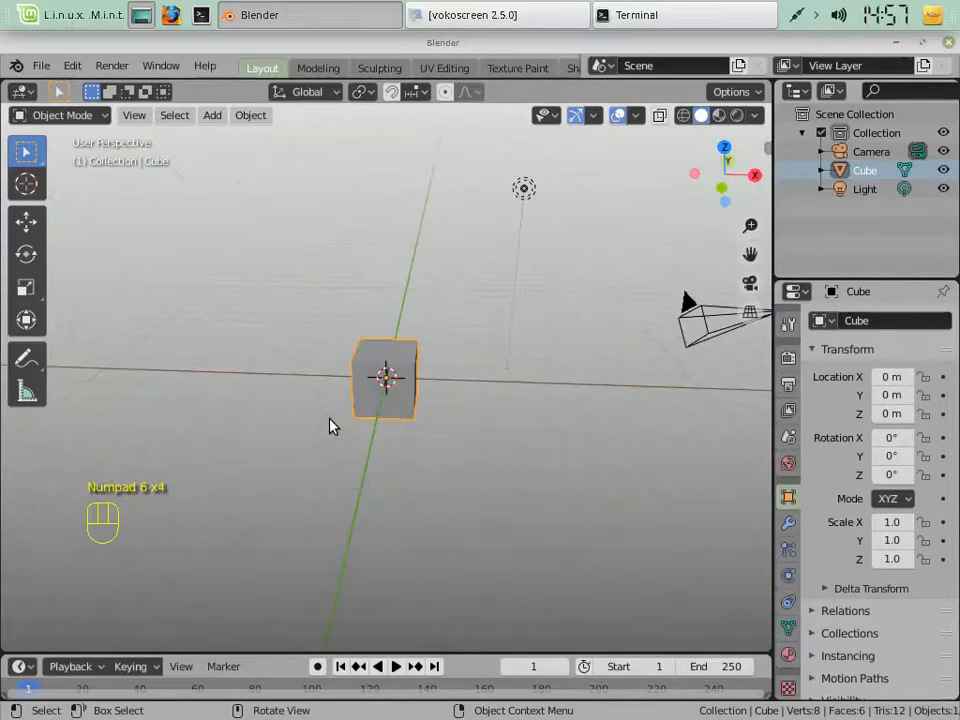
pyautogui.press('KP_4')
pyautogui.press('KP_4')
pyautogui.press('KP_4')
pyautogui.press('KP_4')
pyautogui.press('KP_4')
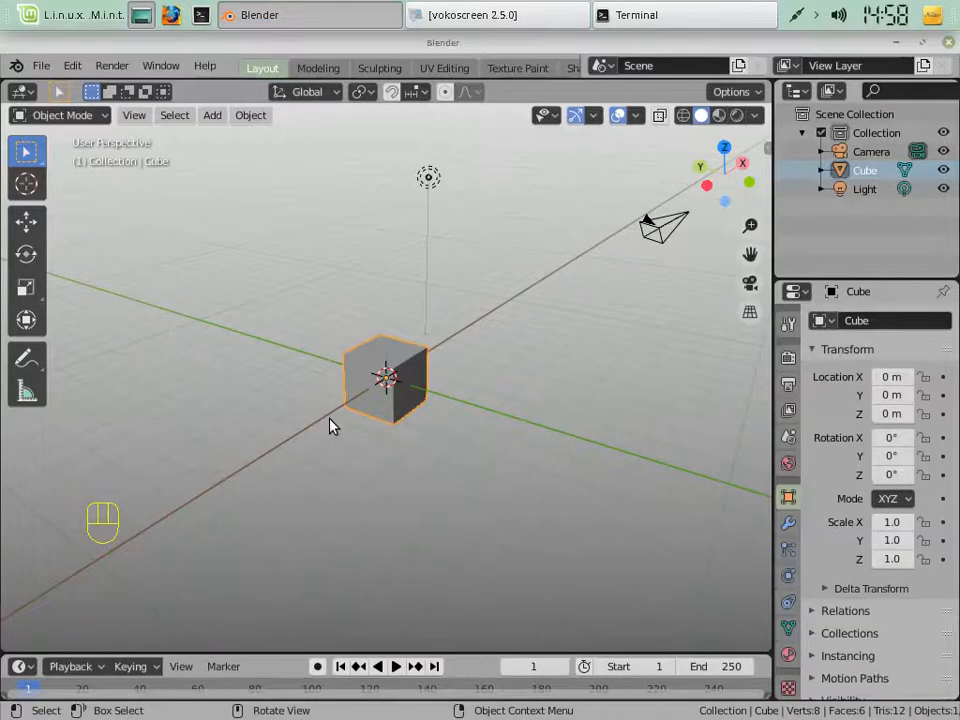
# Step: Look through the scene camera and render the current frame, returning to the main window while it renders
pyautogui.press('KP_0')
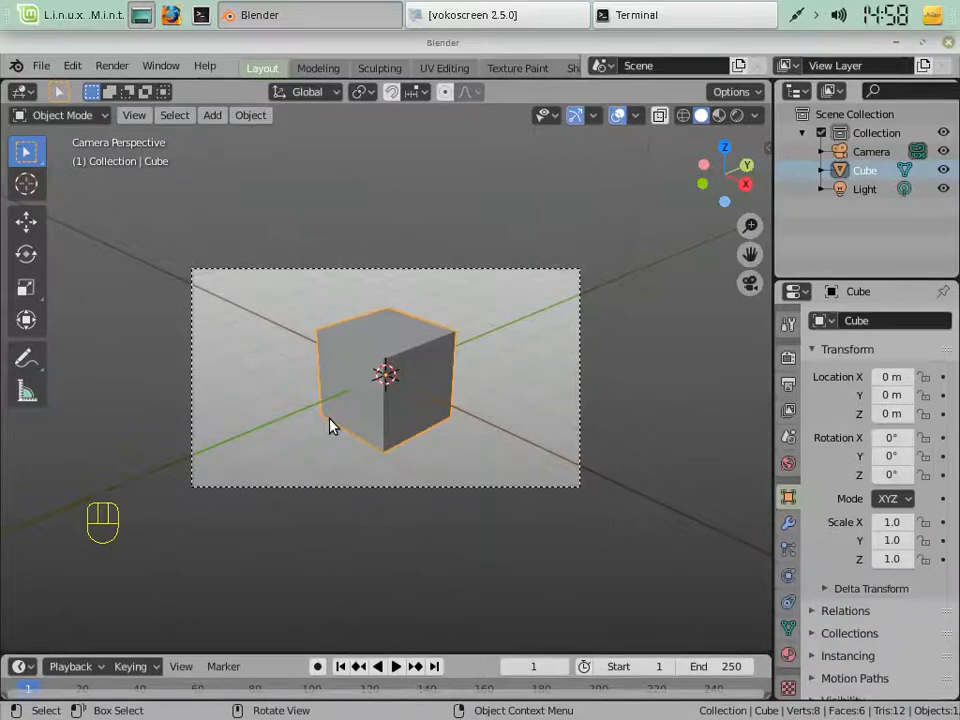
pyautogui.press('F12')
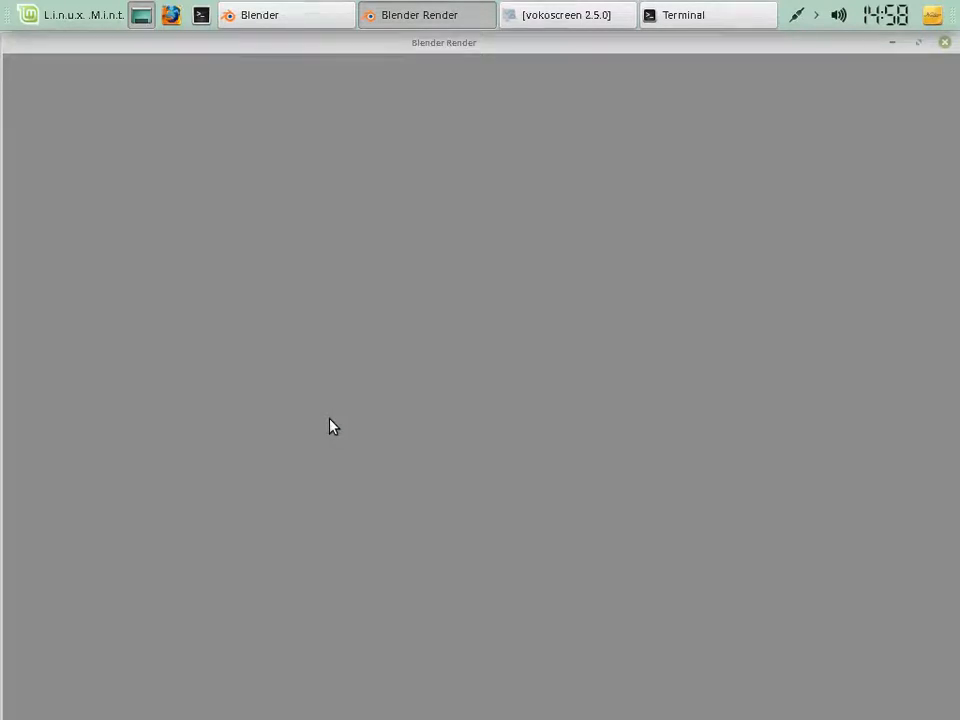
pyautogui.click(325, 25)
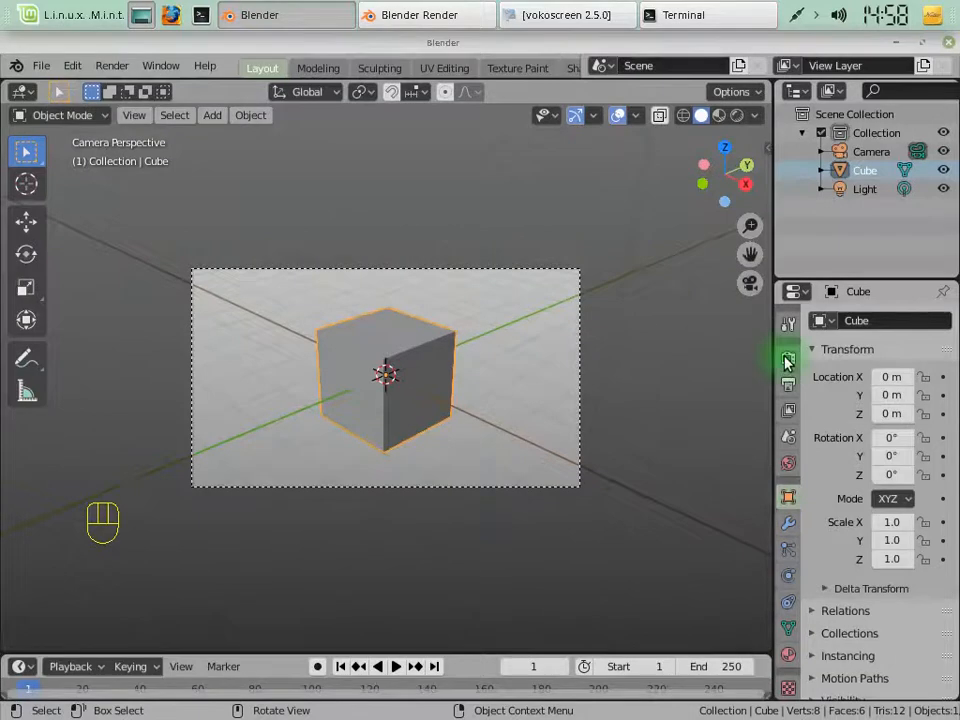
pyautogui.click(478, 8)
pyautogui.click(476, 8)
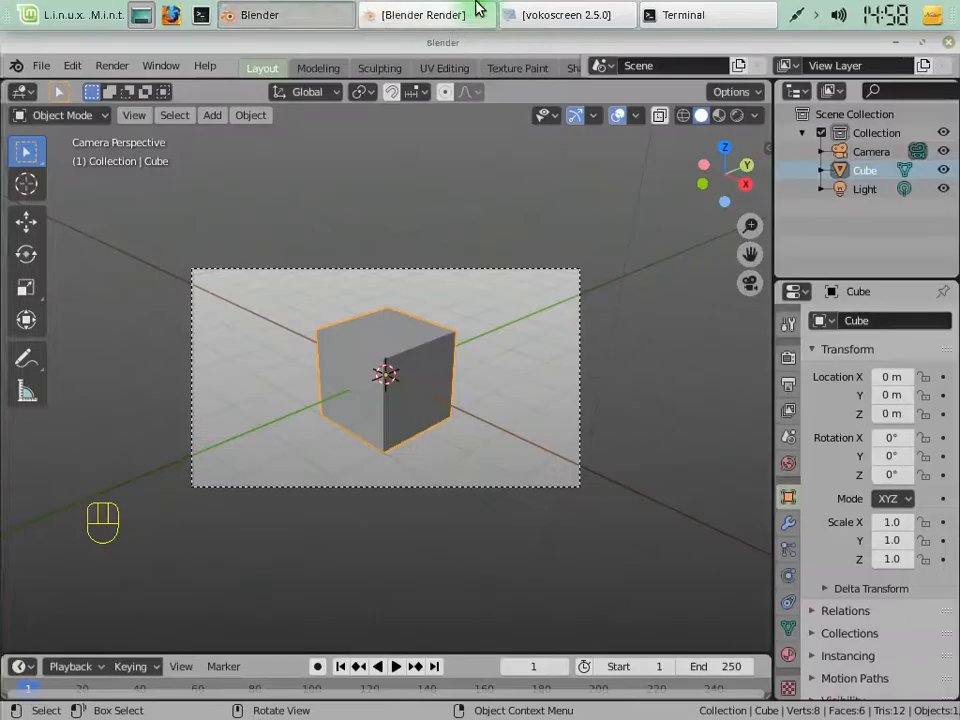
pyautogui.click(476, 8)
pyautogui.click(318, 24)
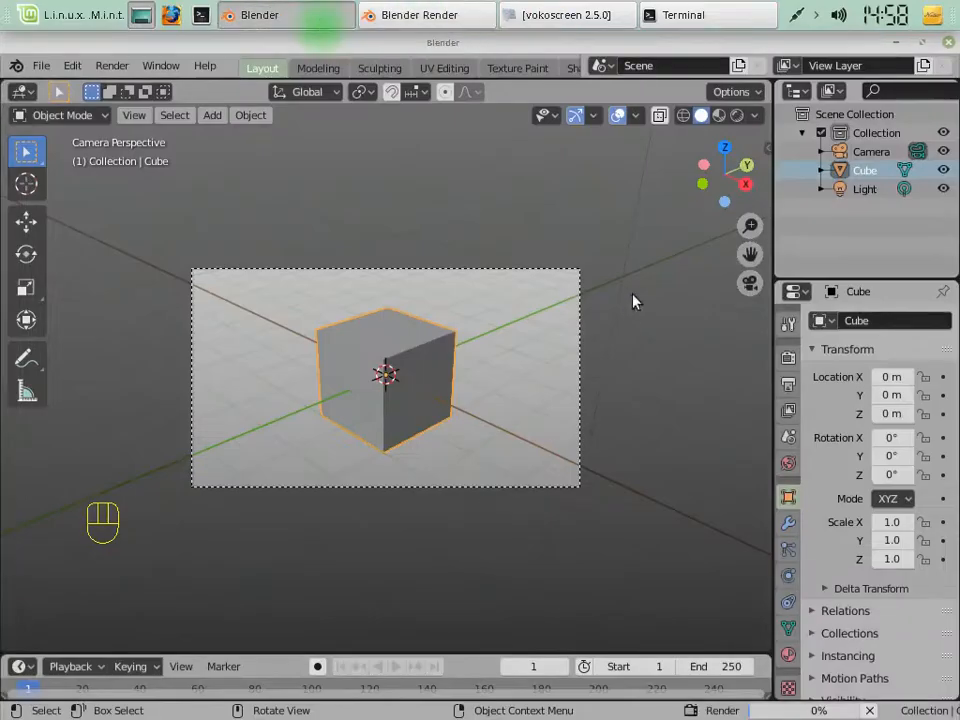
# Step: Set the render resolution percentage to 25% in the output properties
pyautogui.click(786, 387)
pyautogui.click(908, 376)
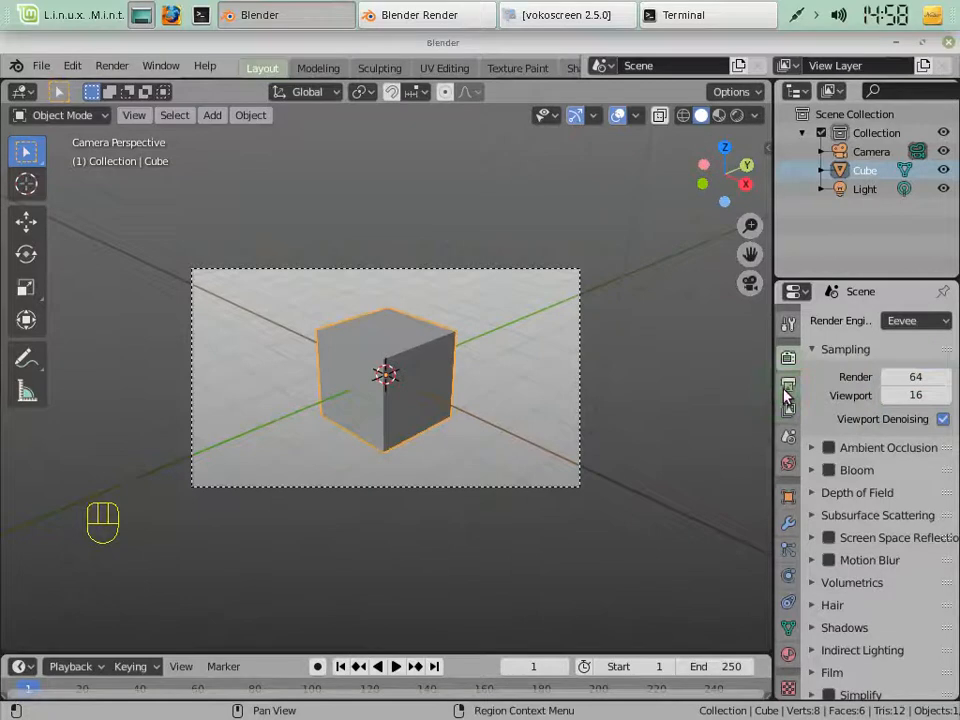
pyautogui.click(786, 387)
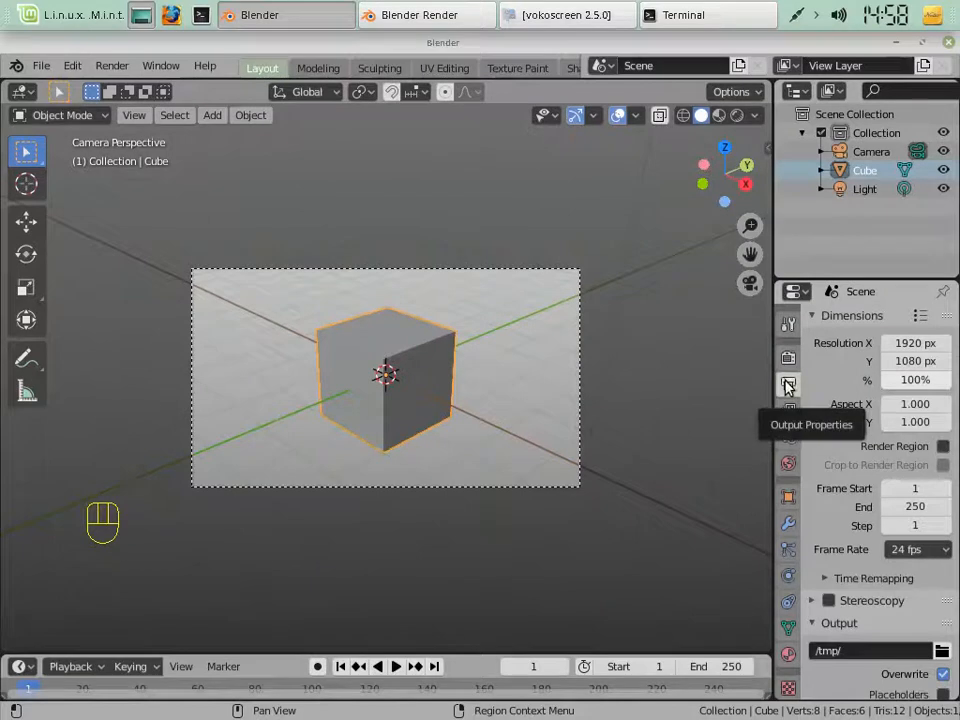
pyautogui.click(906, 379)
pyautogui.write('25')
pyautogui.press('Return')
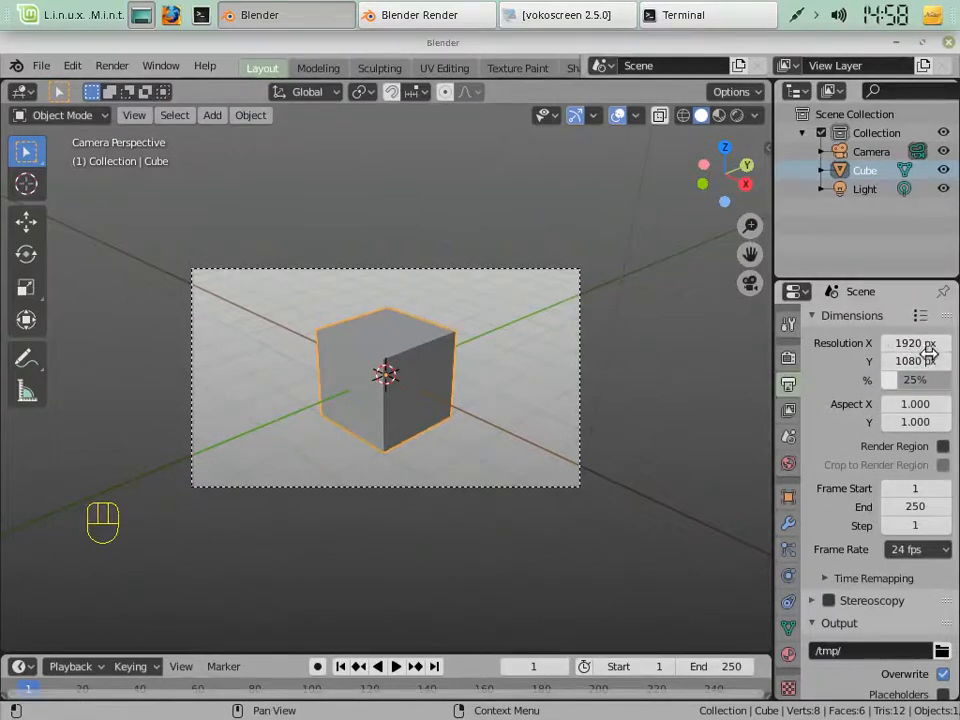
# Step: Examine the finished full-size render of the cube and close the render window
pyautogui.click(430, 22)
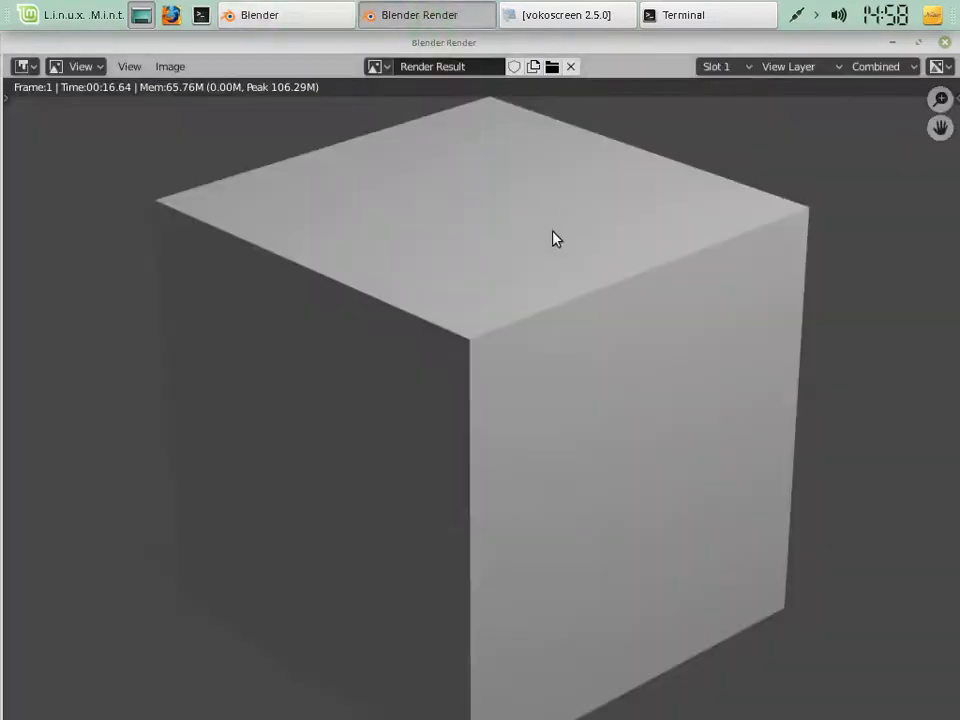
pyautogui.scroll(-2, 553, 238)
pyautogui.scroll(1, 553, 238)
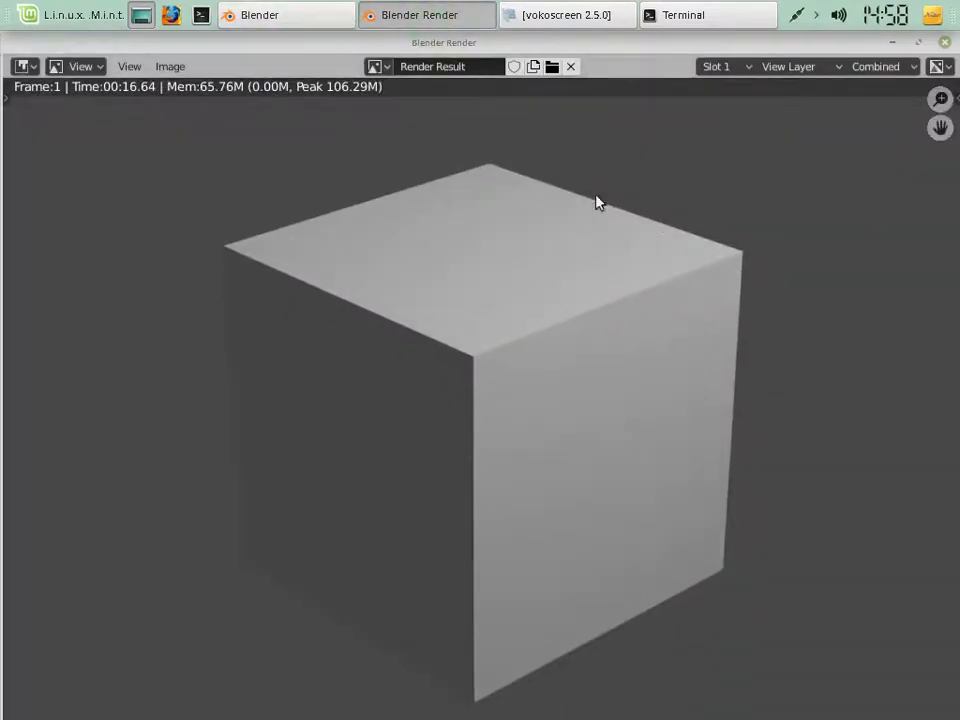
pyautogui.click(945, 44)
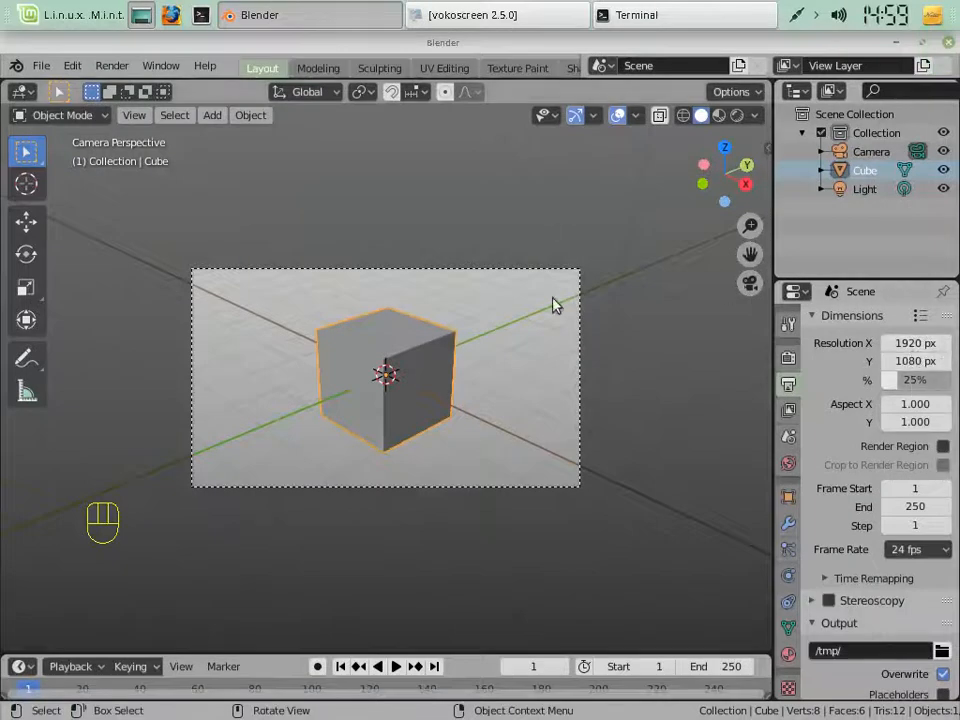
# Step: Render the camera view again at the reduced resolution and close the result
pyautogui.press('F12')
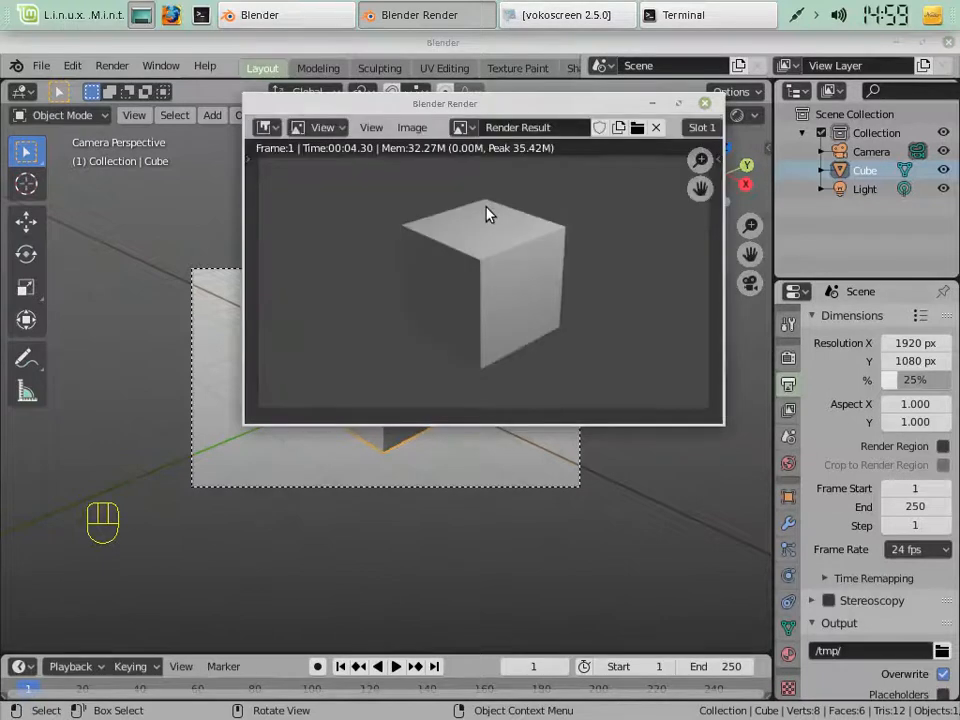
pyautogui.click(705, 103)
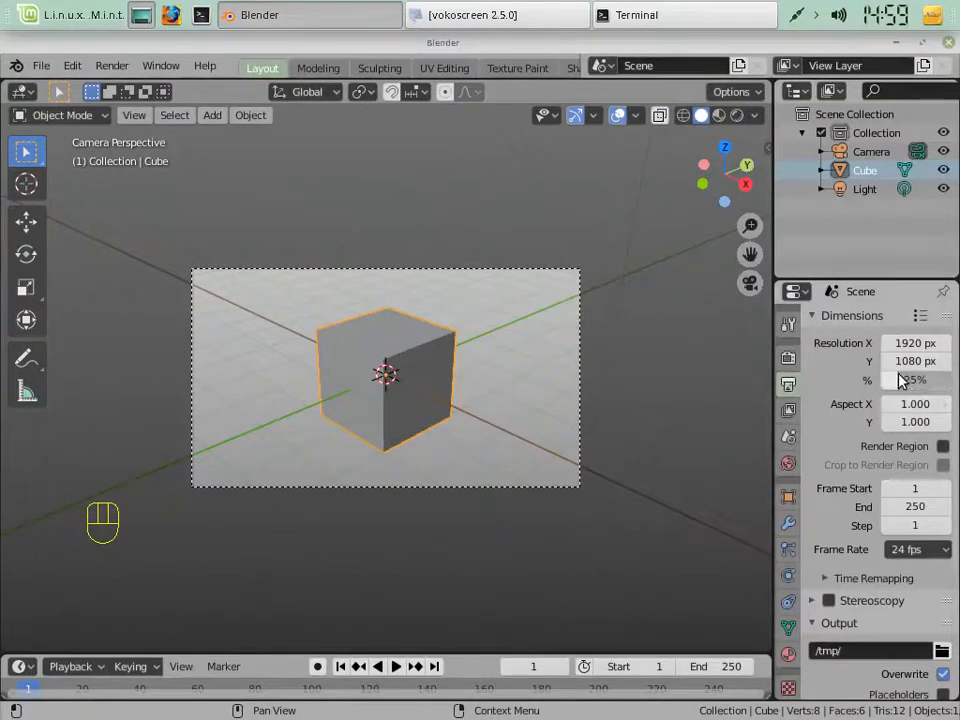
# Step: Collapse the Dimensions and Output sections of the output properties
pyautogui.click(832, 380)
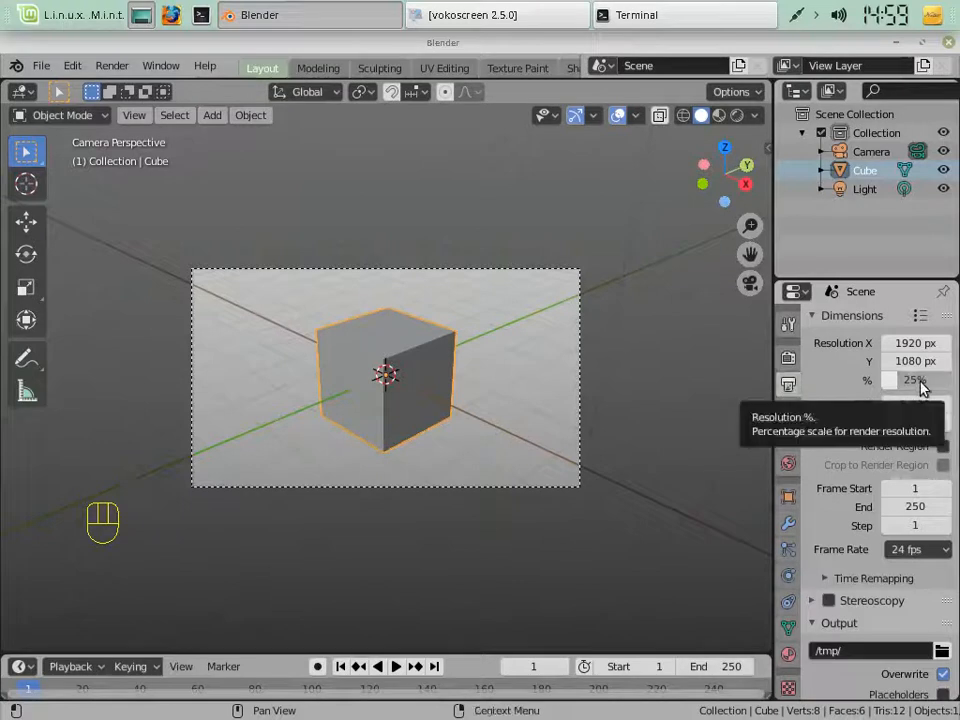
pyautogui.click(872, 319)
pyautogui.click(848, 361)
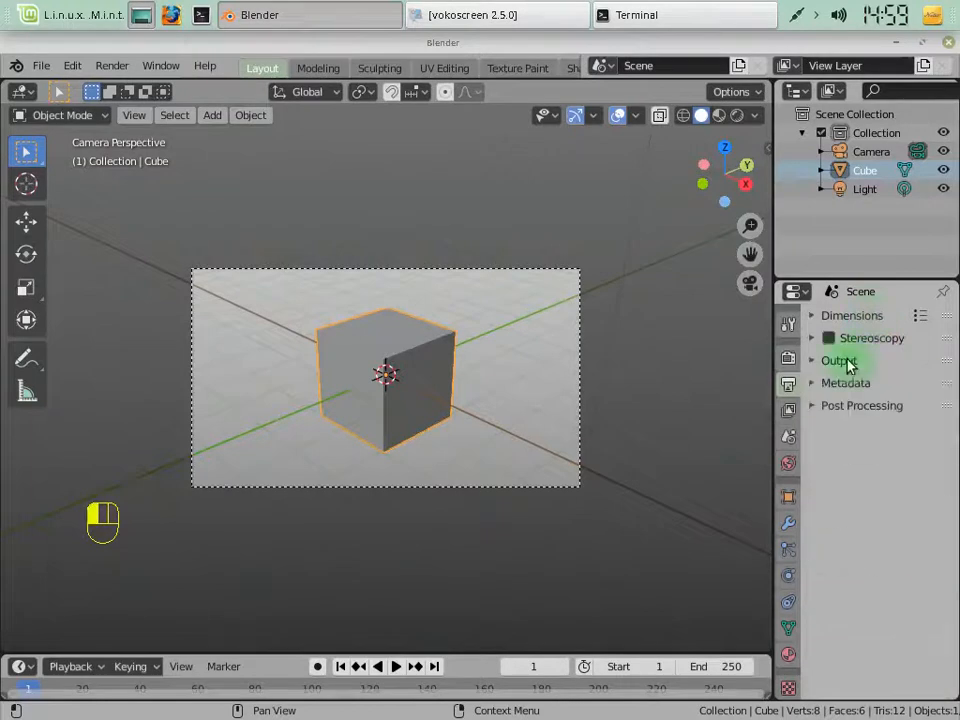
# Step: Switch the scene's render engine to Cycles in the render properties
pyautogui.click(790, 414)
pyautogui.click(789, 358)
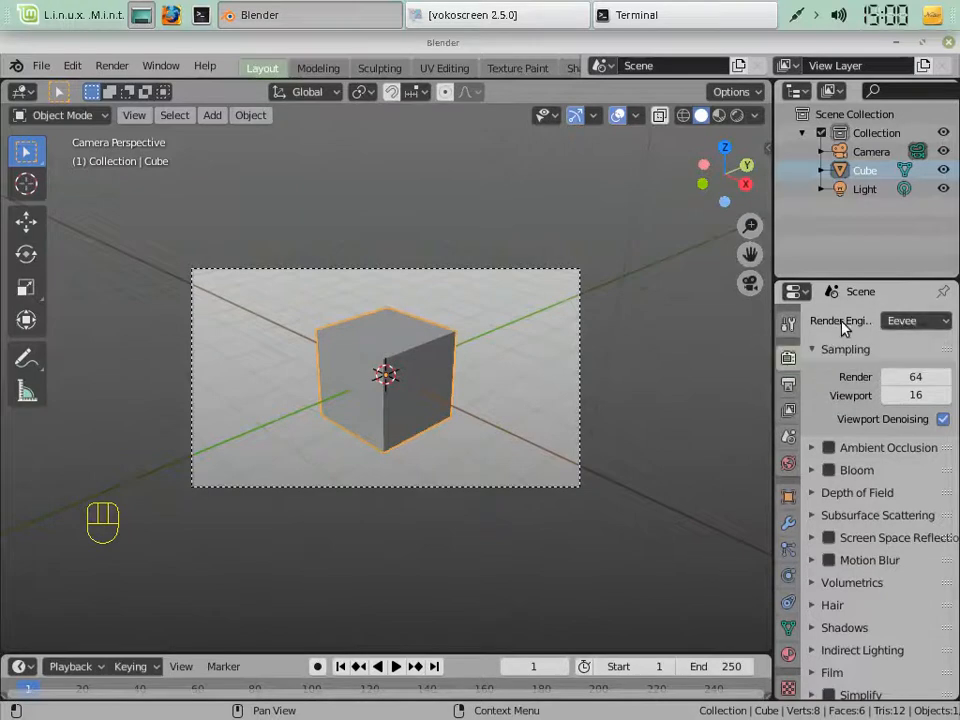
pyautogui.click(904, 321)
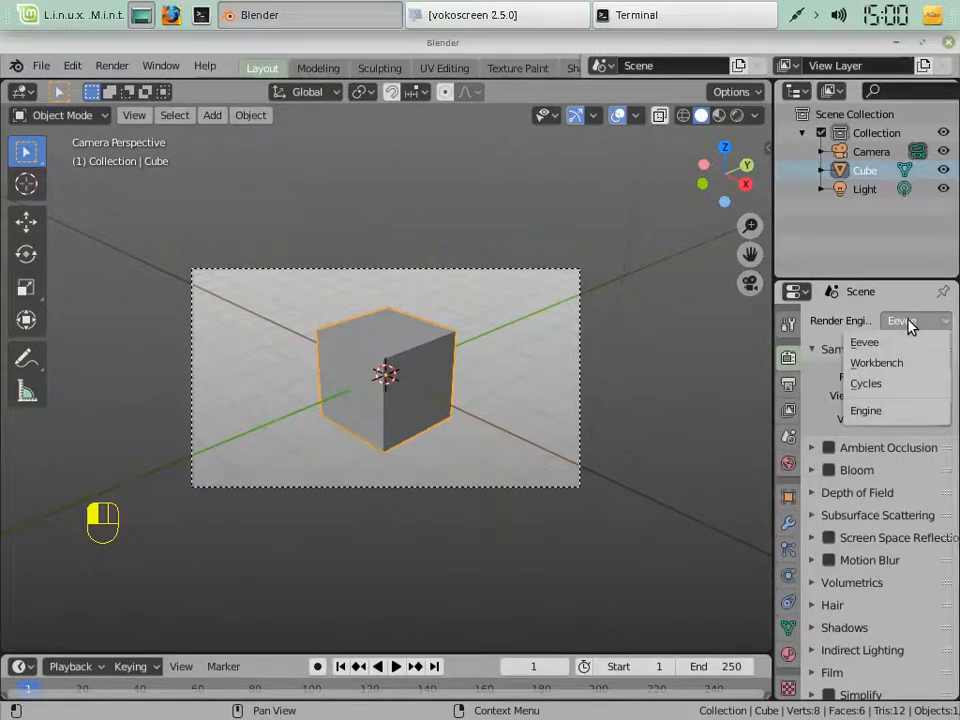
pyautogui.click(883, 386)
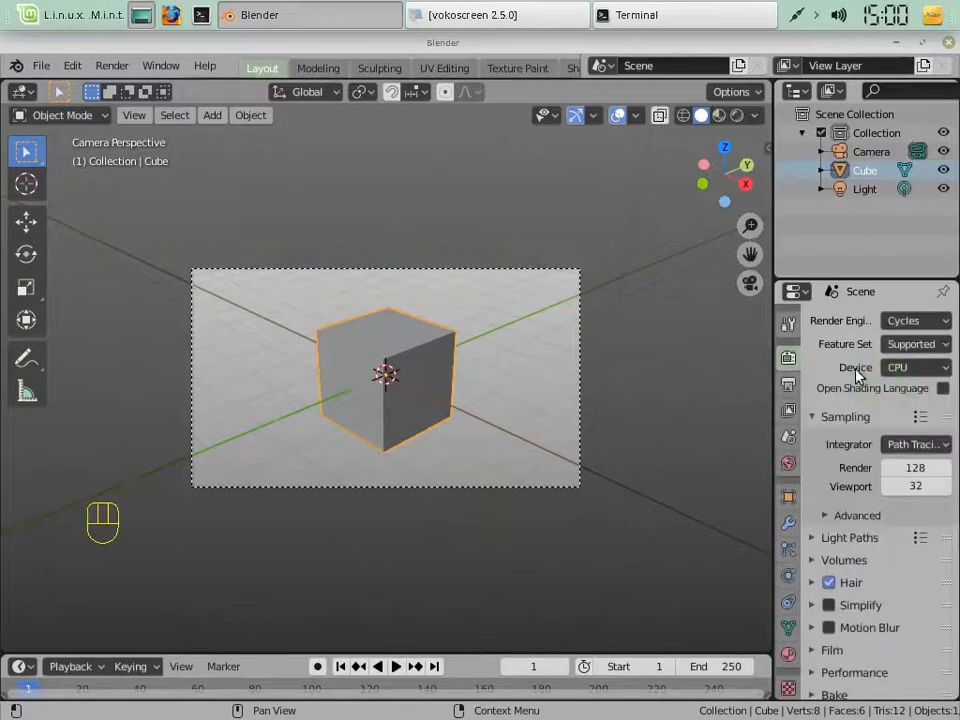
# Step: Set the Cycles sampling to 1 viewport sample and 16 render samples, and collapse the Sampling section
pyautogui.click(909, 327)
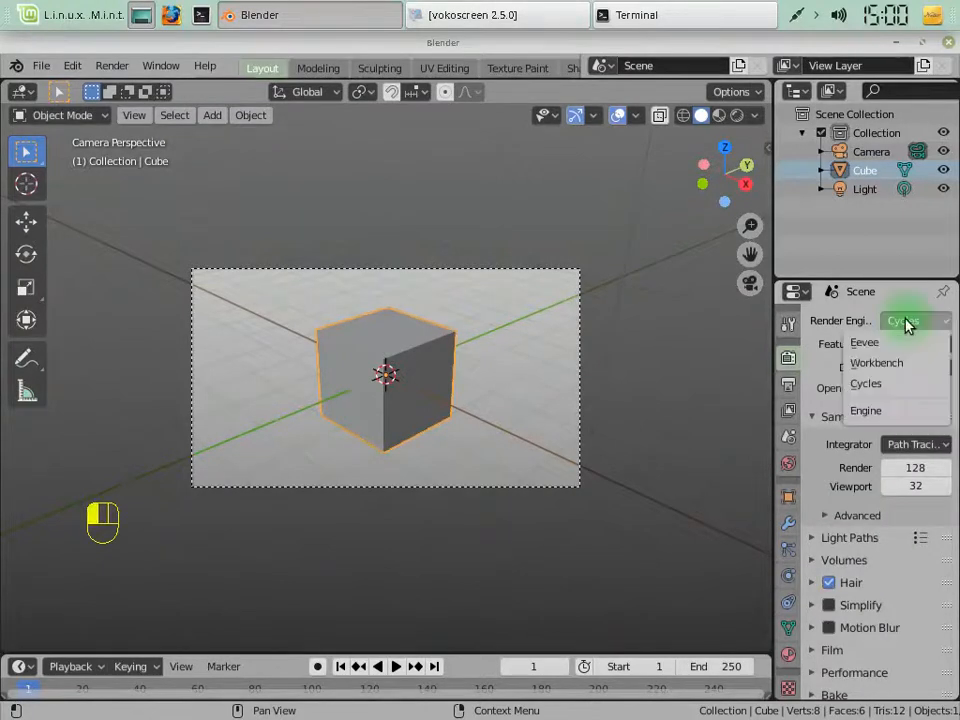
pyautogui.click(907, 323)
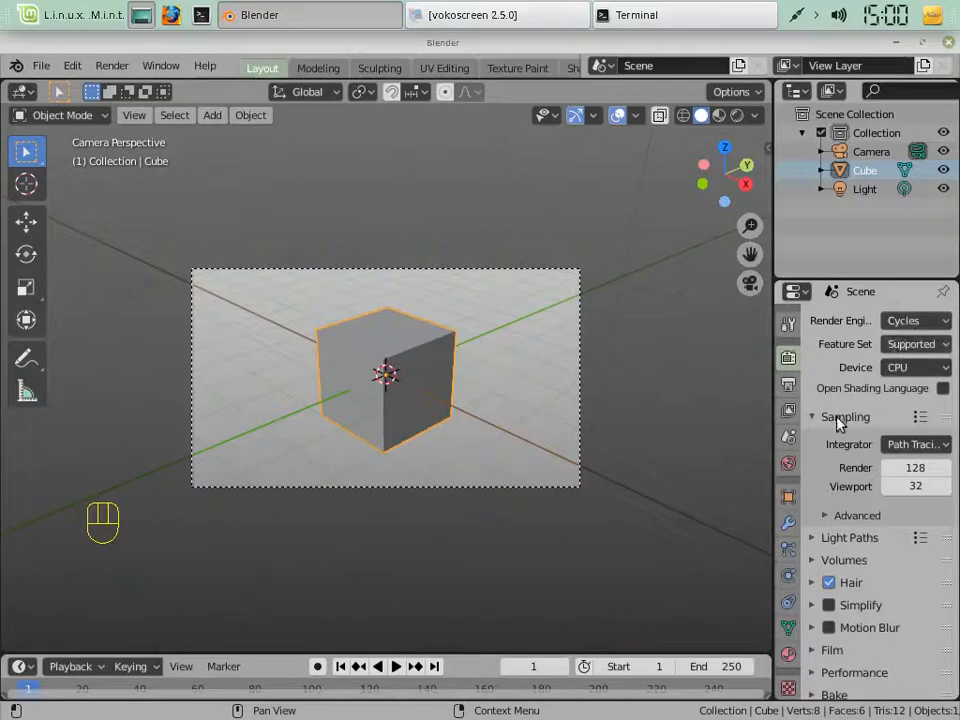
pyautogui.click(911, 486)
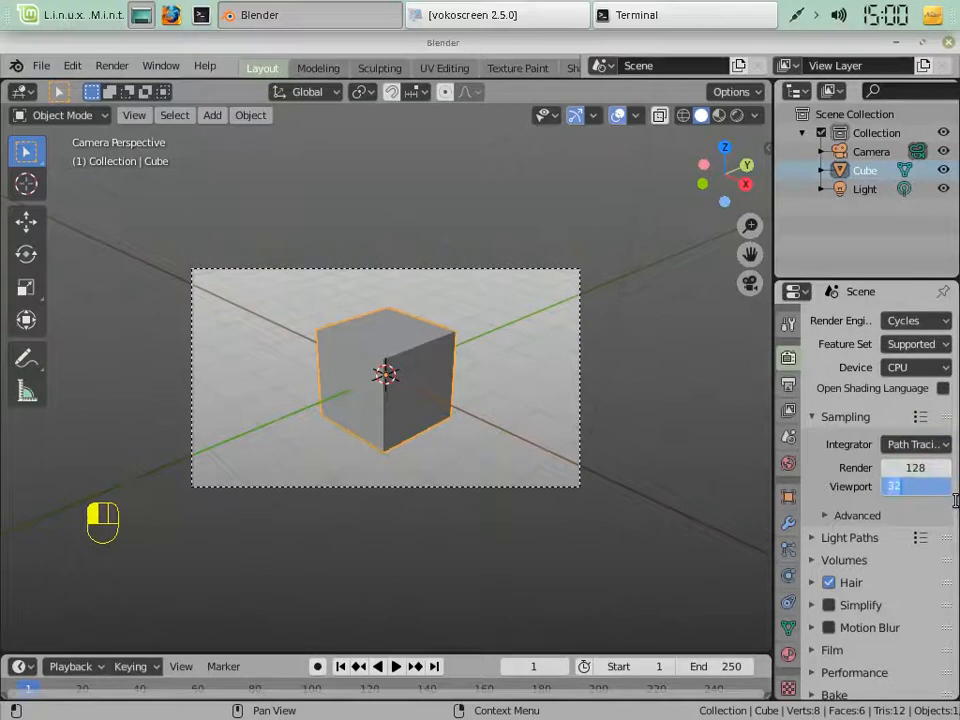
pyautogui.write('1')
pyautogui.press('Return')
pyautogui.click(921, 466)
pyautogui.write('16')
pyautogui.press('Return')
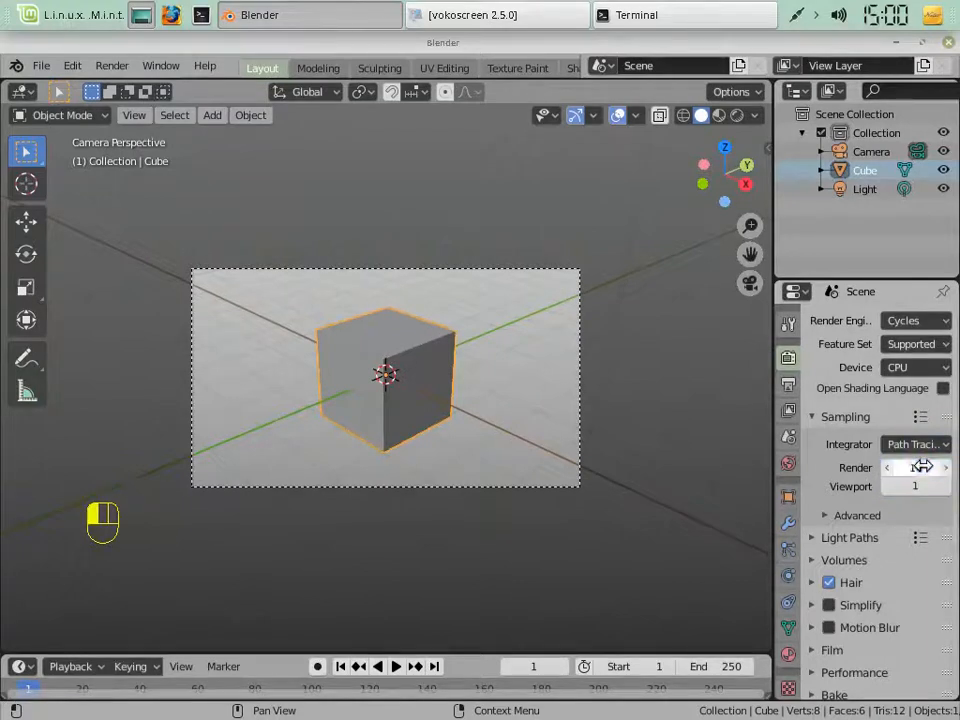
pyautogui.click(840, 418)
pyautogui.click(838, 418)
pyautogui.click(838, 418)
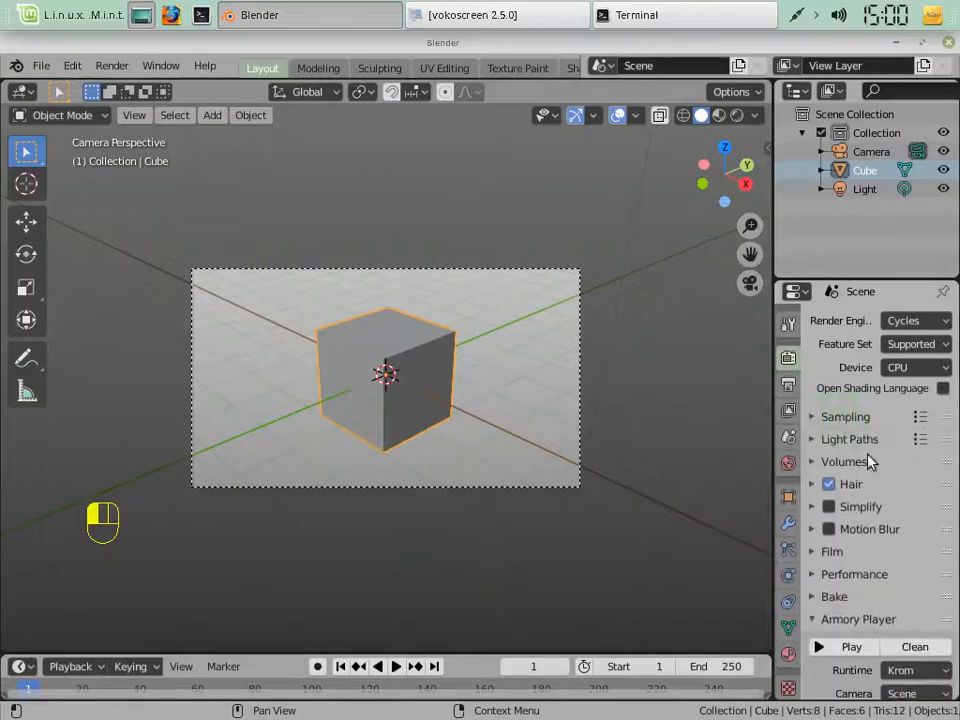
# Step: Try to play the unsaved scene with the Armory Player, and deselect the cube
pyautogui.scroll(-1, 900, 527)
pyautogui.scroll(-3, 904, 485)
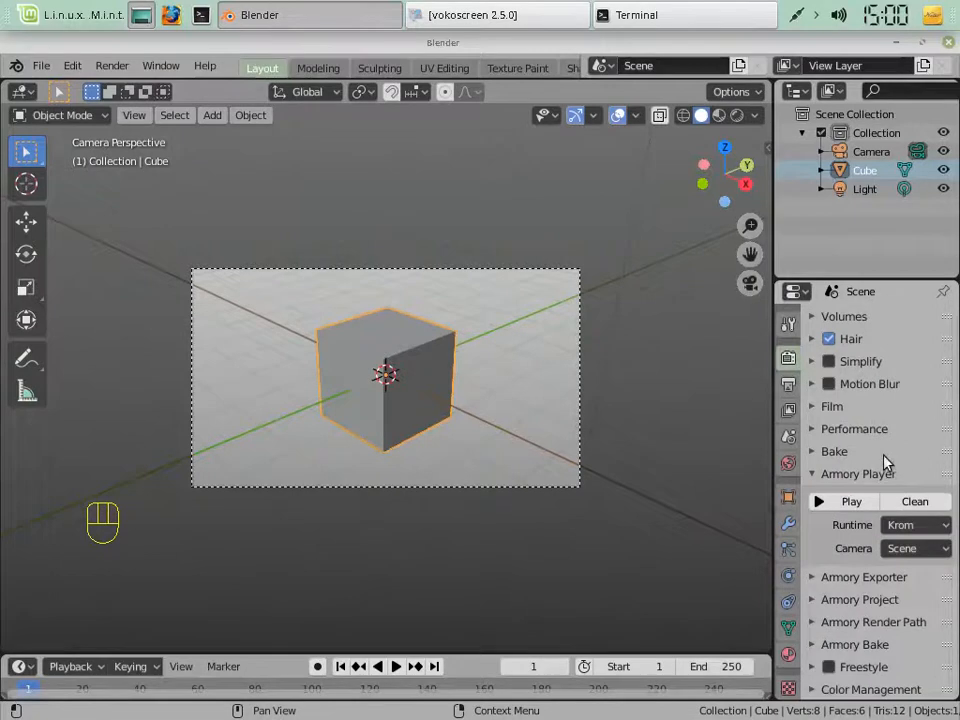
pyautogui.scroll(3, 885, 463)
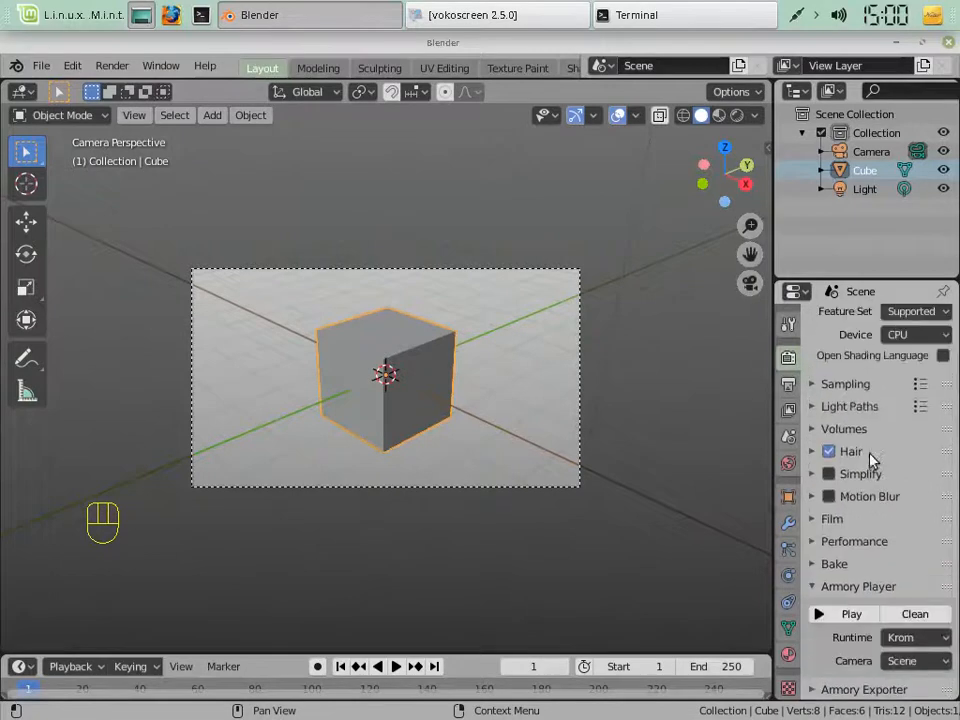
pyautogui.click(846, 616)
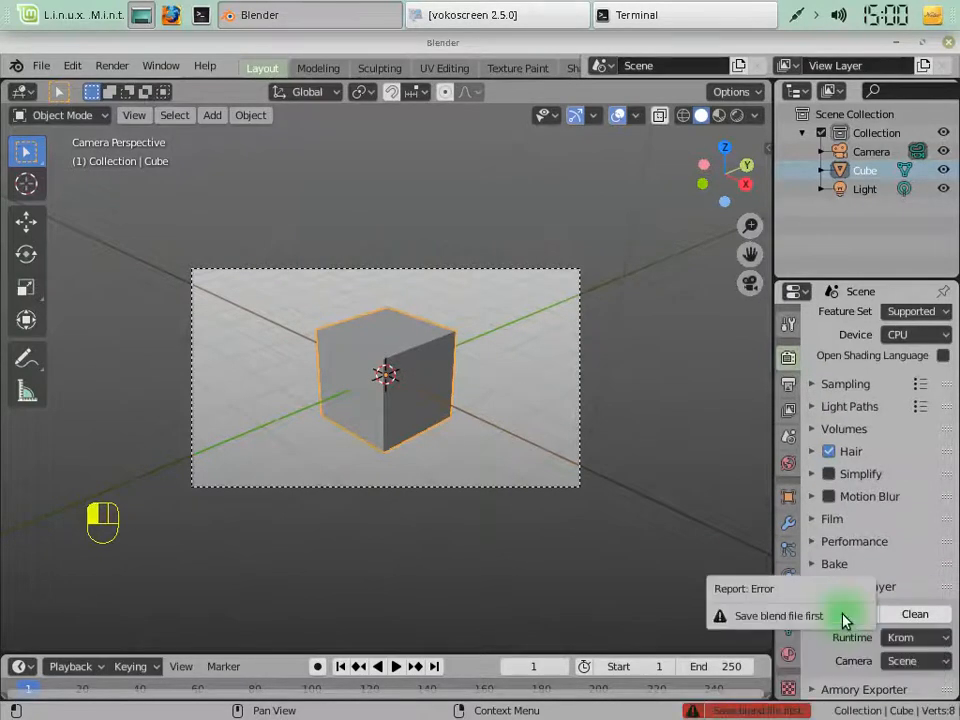
pyautogui.click(538, 435)
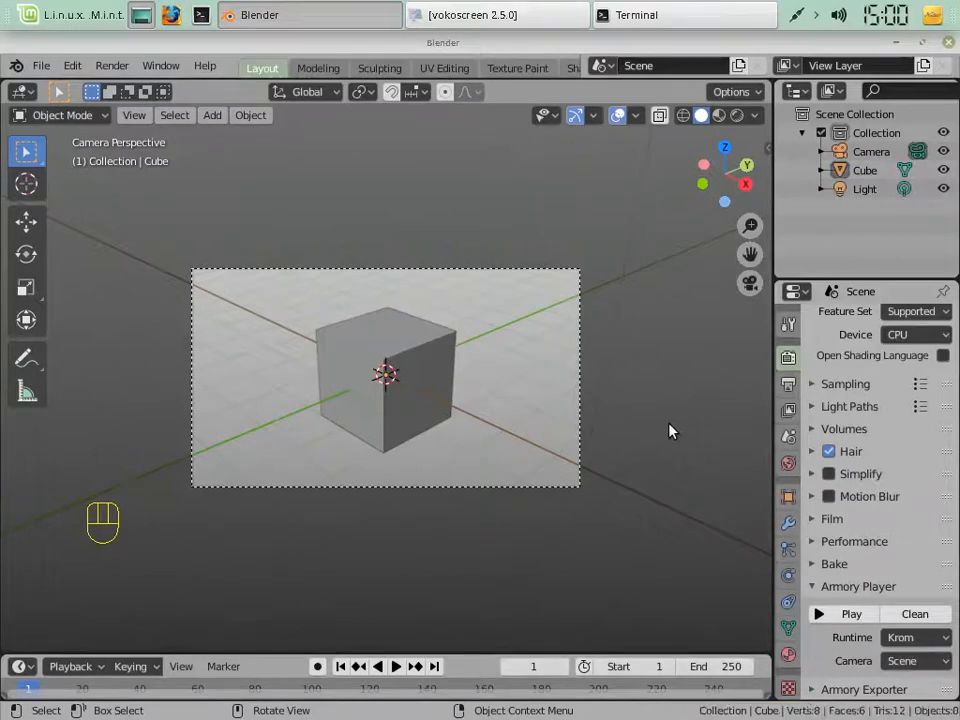
# Step: Start saving the blend file and browse to the VIDEOAULAS folder inside Projetos in the home directory
pyautogui.hotkey('ctrl', 's')
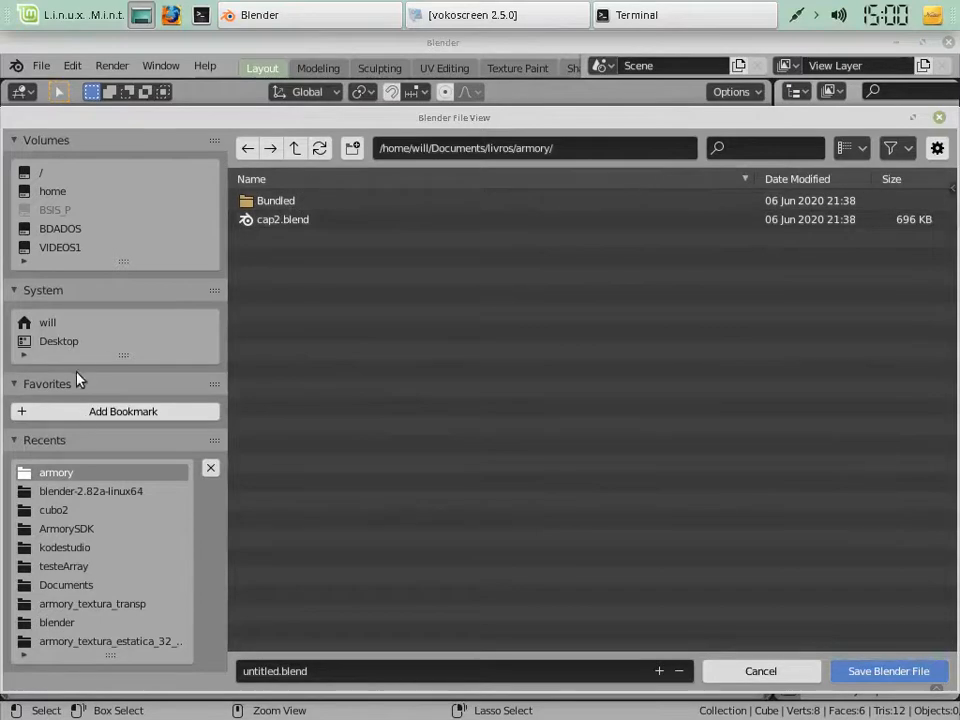
pyautogui.click(52, 325)
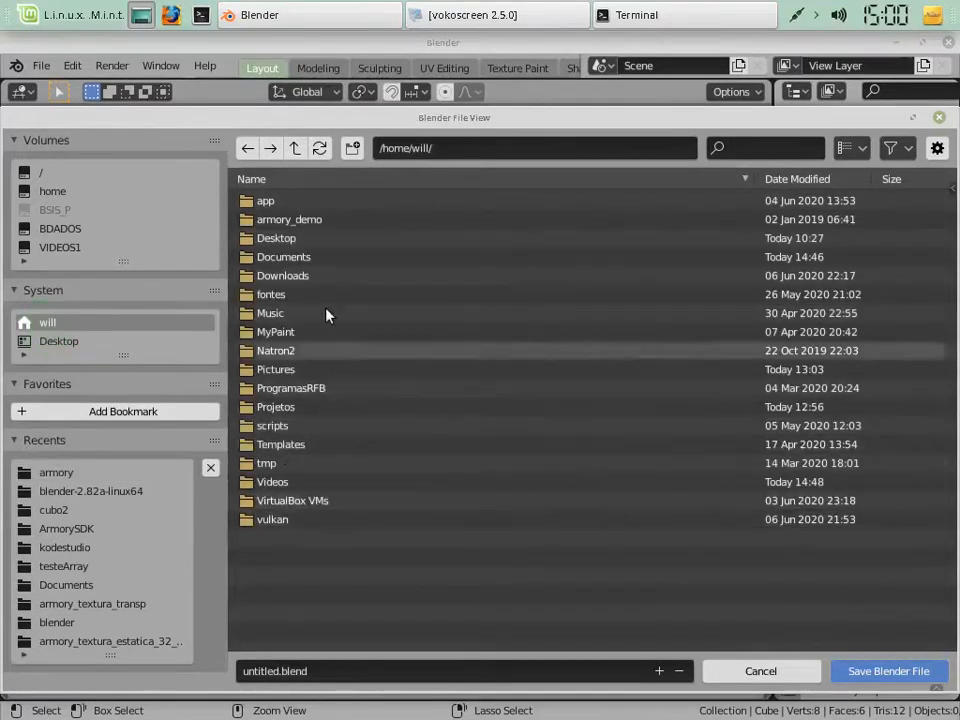
pyautogui.doubleClick(304, 407)
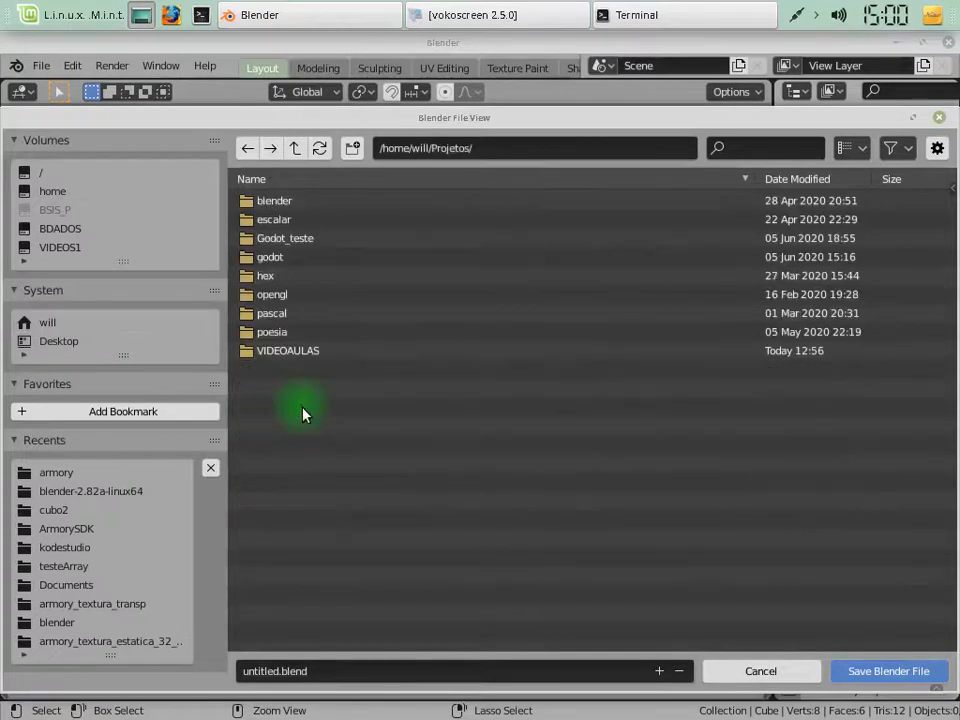
pyautogui.doubleClick(300, 352)
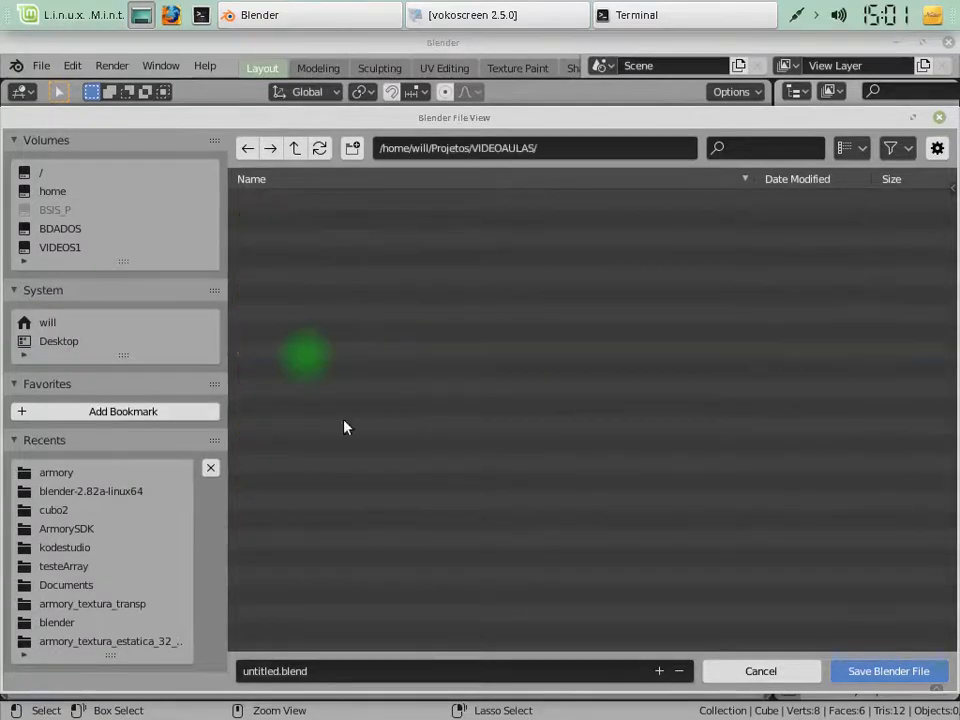
# Step: Name the file configAmbiente.blend and save it in the VIDEOAULAS folder
pyautogui.click(395, 672)
pyautogui.press('Home')
pyautogui.press('Delete')
pyautogui.press('Delete')
pyautogui.press('Delete')
pyautogui.press('Delete')
pyautogui.press('Delete')
pyautogui.press('Delete')
pyautogui.press('Delete')
pyautogui.press('Delete')
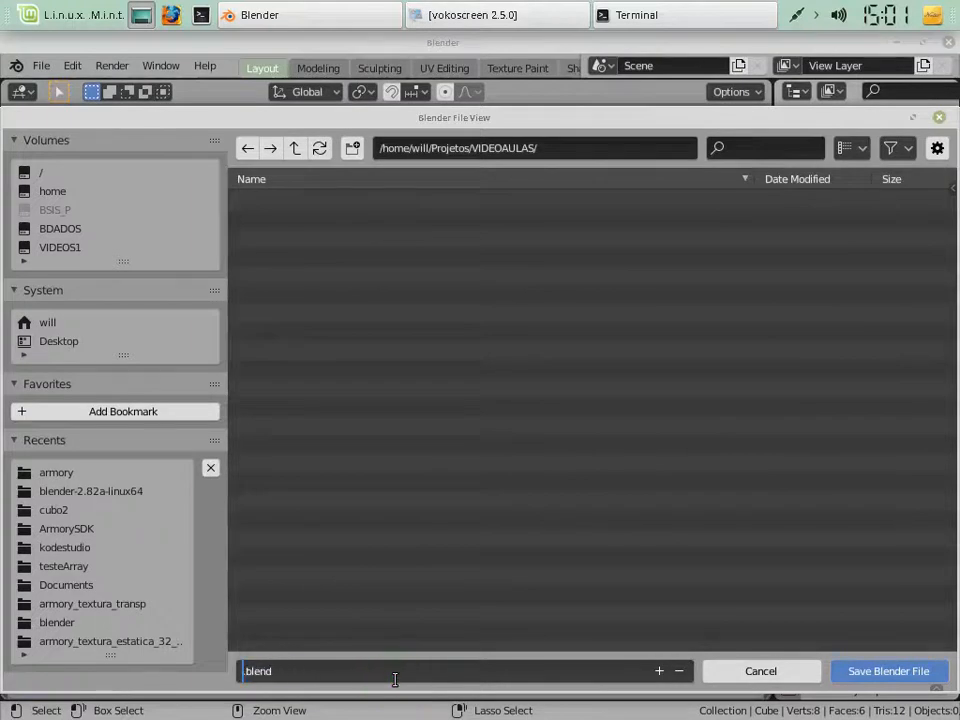
pyautogui.write('config')
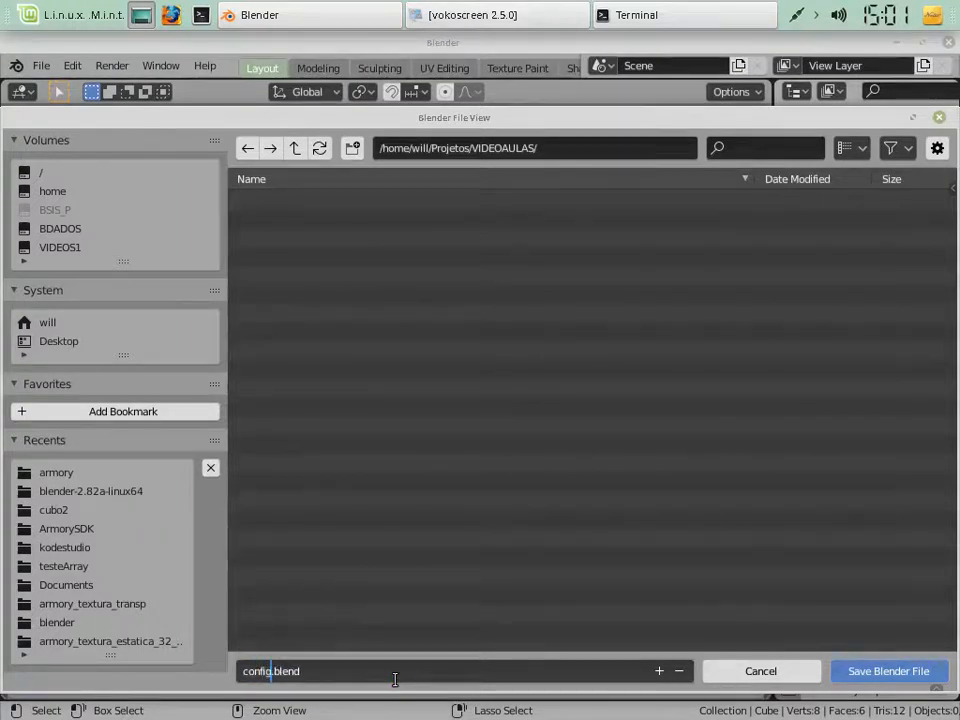
pyautogui.write('Ambiente')
pyautogui.click(874, 680)
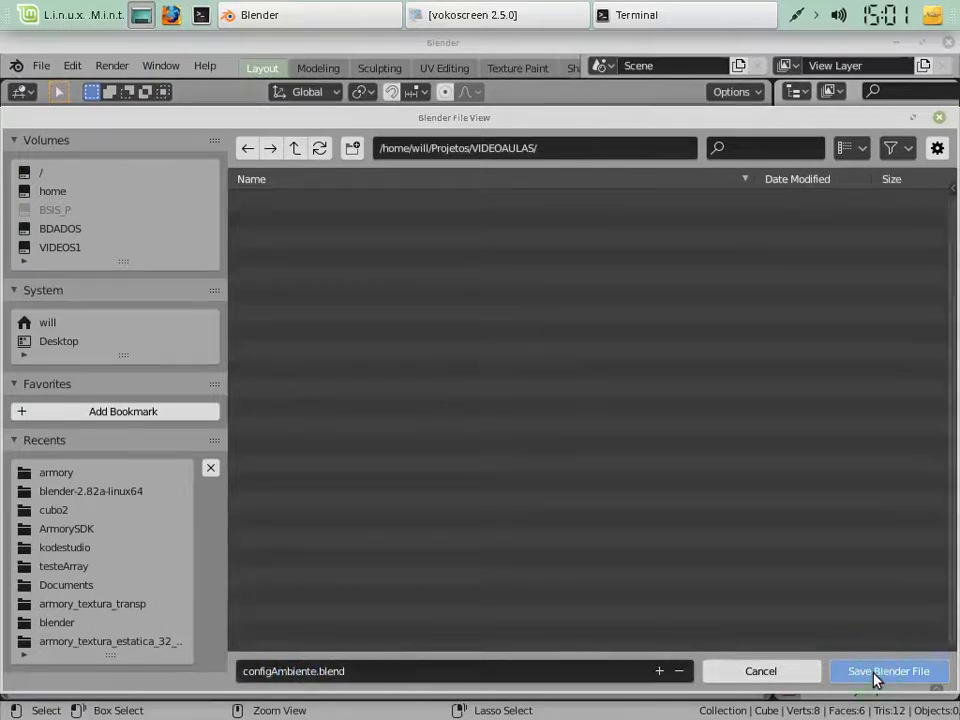
pyautogui.click(874, 680)
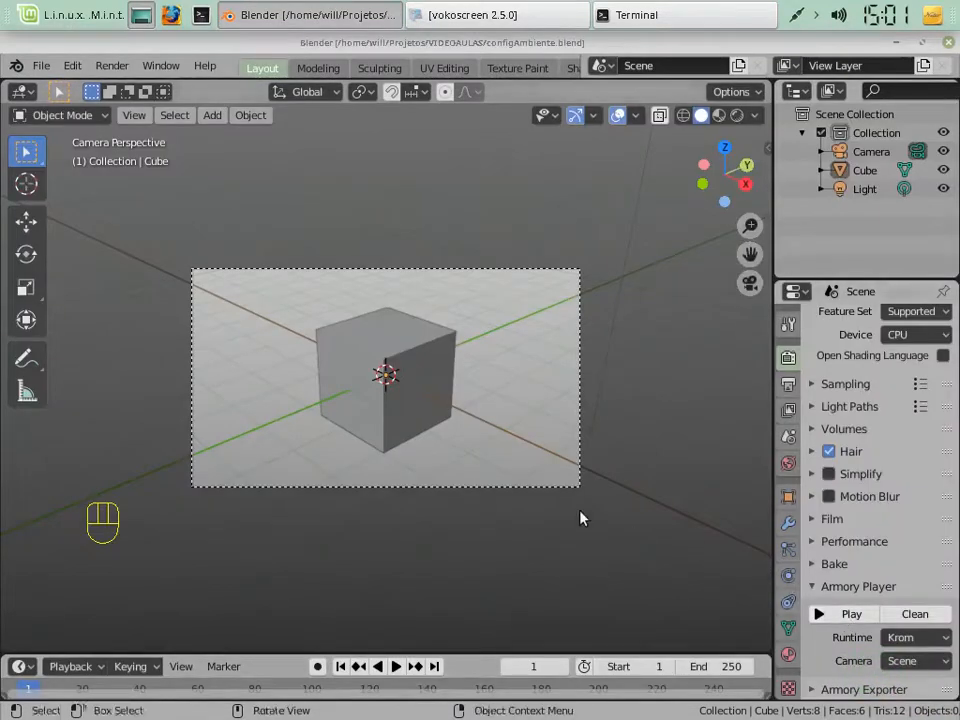
# Step: Play the saved scene in the Armory Player with the Krom runtime, and stop it after viewing
pyautogui.click(843, 615)
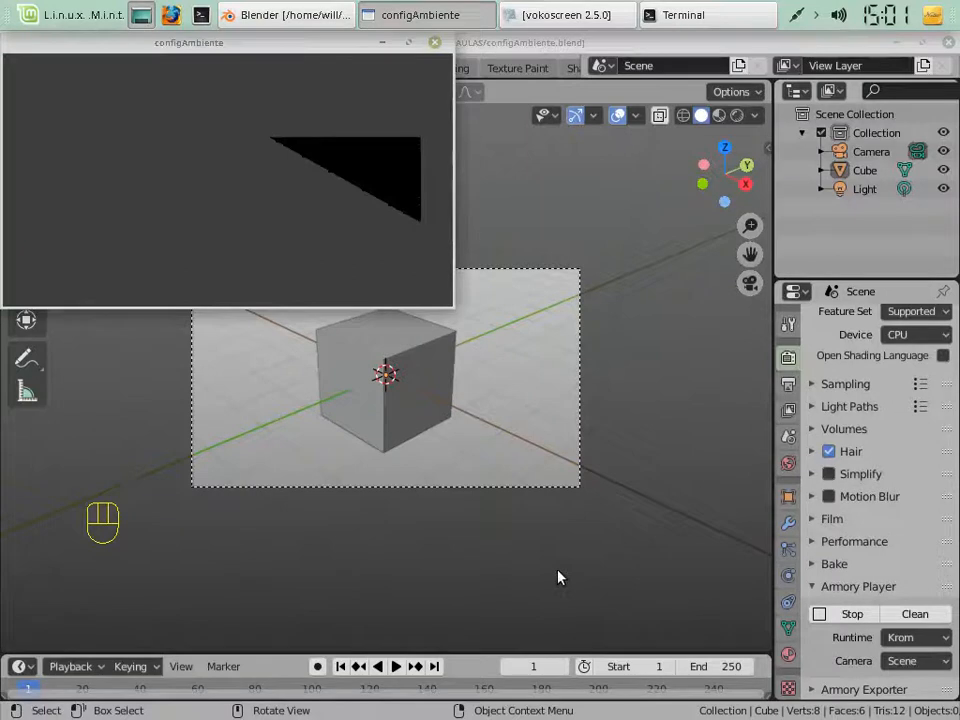
pyautogui.click(860, 612)
# Step: Examine the Armory Exporter settings in the render properties and collapse the section
pyautogui.scroll(-3, 913, 572)
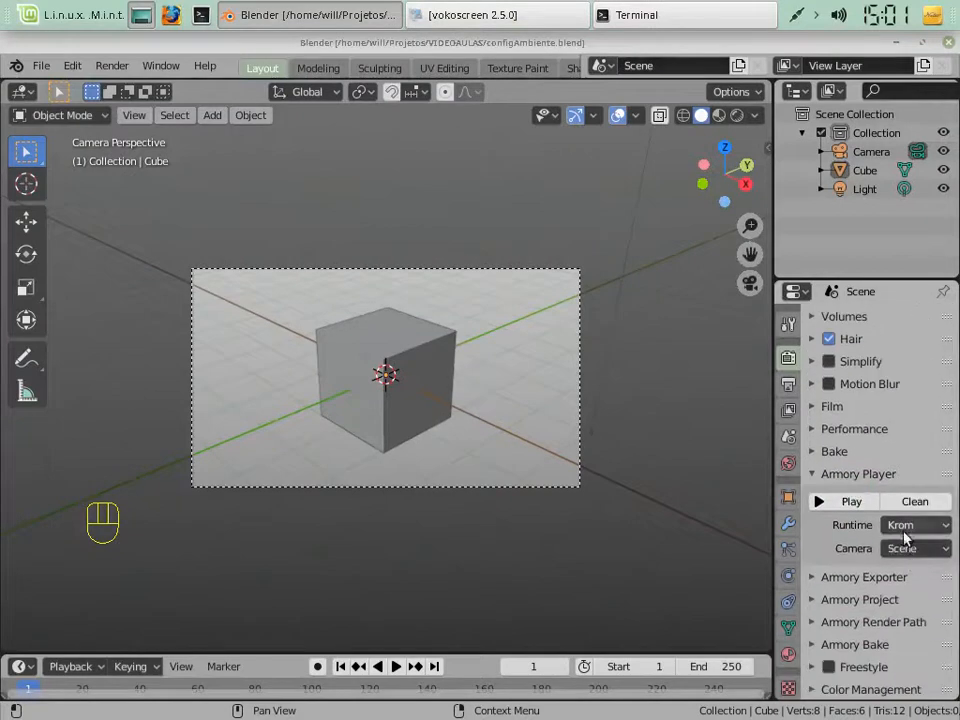
pyautogui.click(851, 580)
pyautogui.scroll(-5, 851, 583)
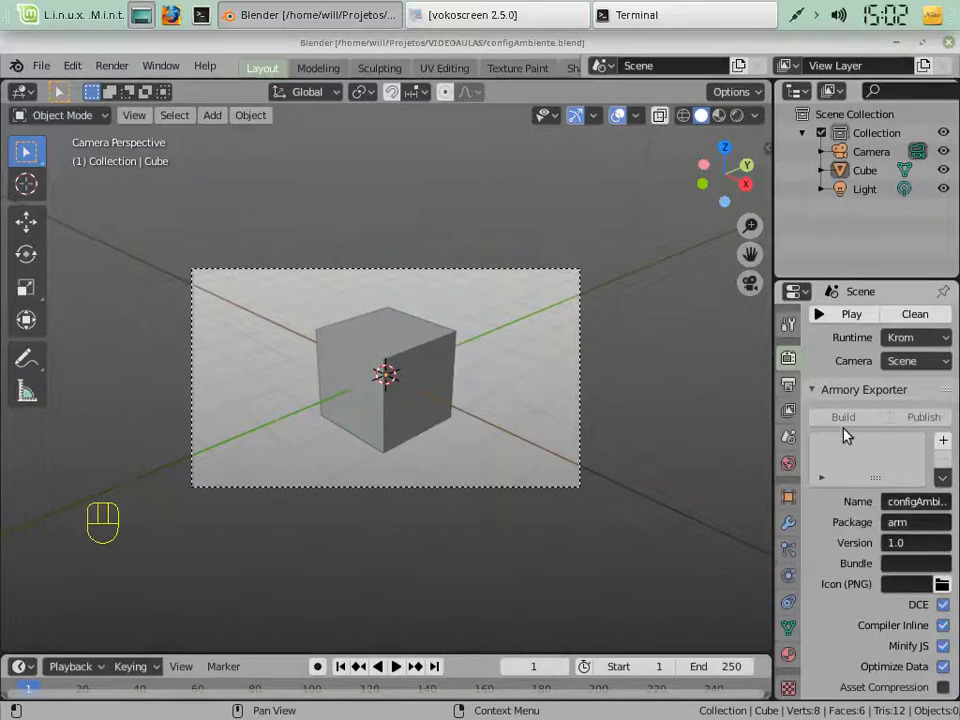
pyautogui.click(845, 390)
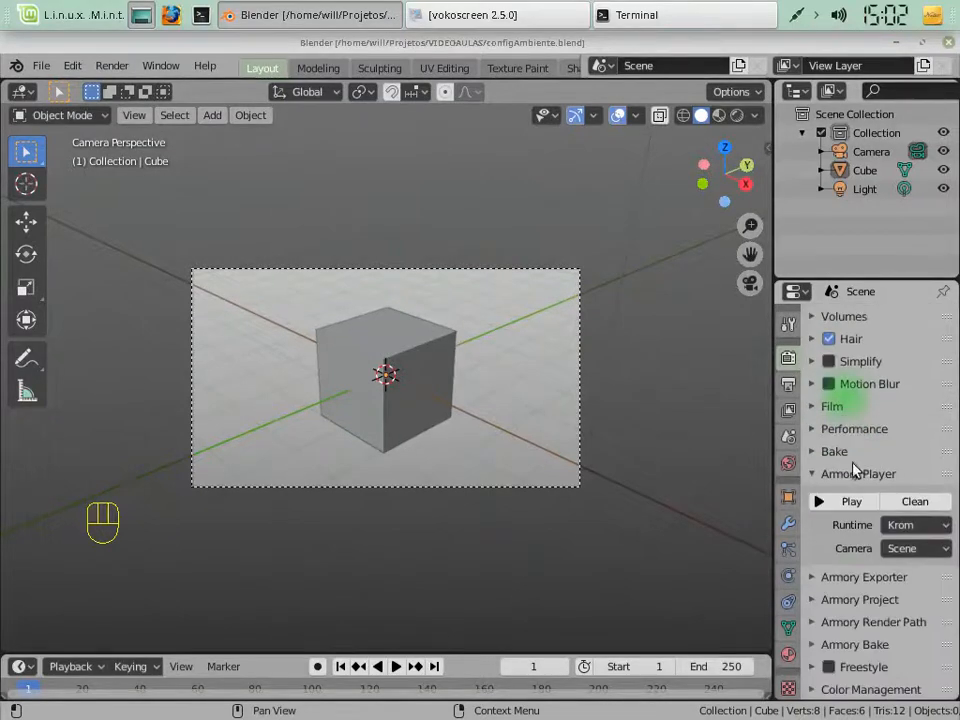
# Step: Look through the Armory Project settings and flags and collapse the section
pyautogui.click(848, 599)
pyautogui.scroll(-5, 845, 600)
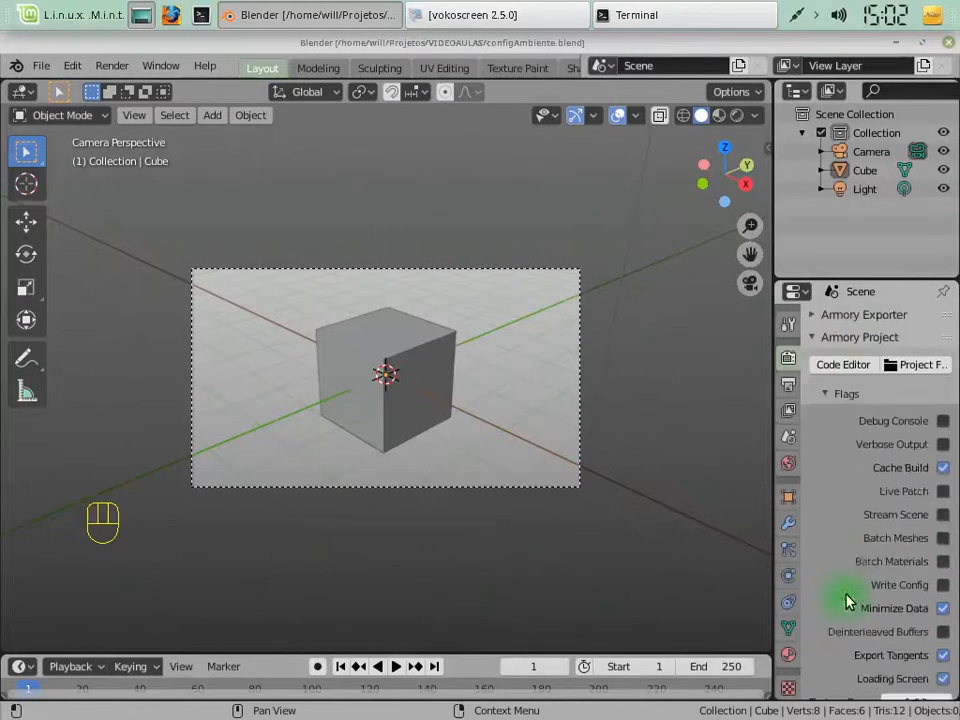
pyautogui.click(843, 337)
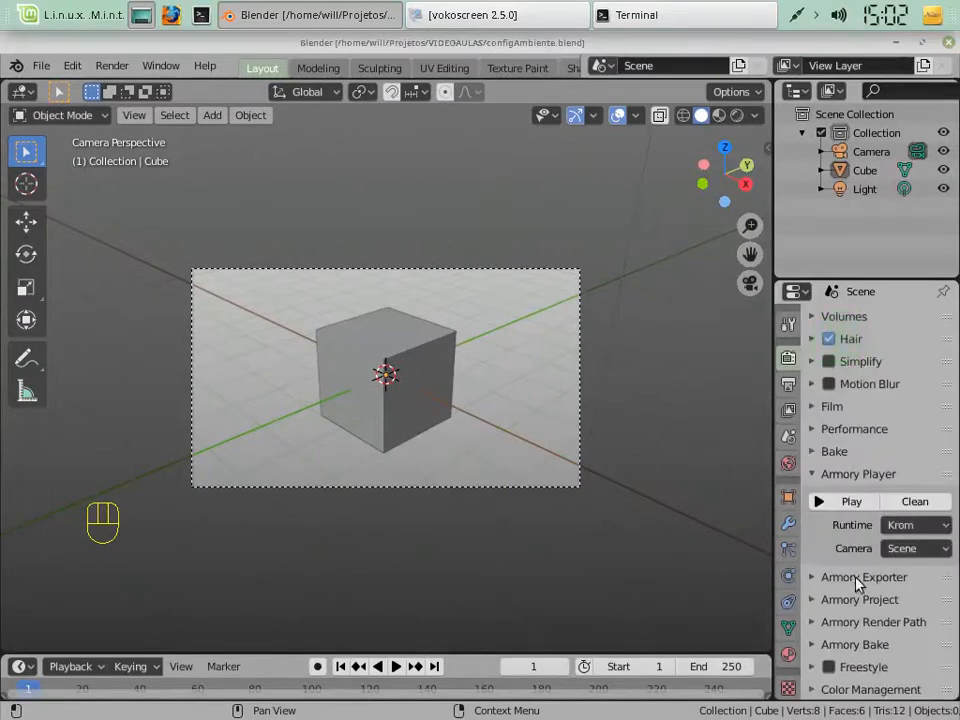
pyautogui.click(870, 599)
pyautogui.scroll(-3, 866, 606)
pyautogui.scroll(-3, 865, 604)
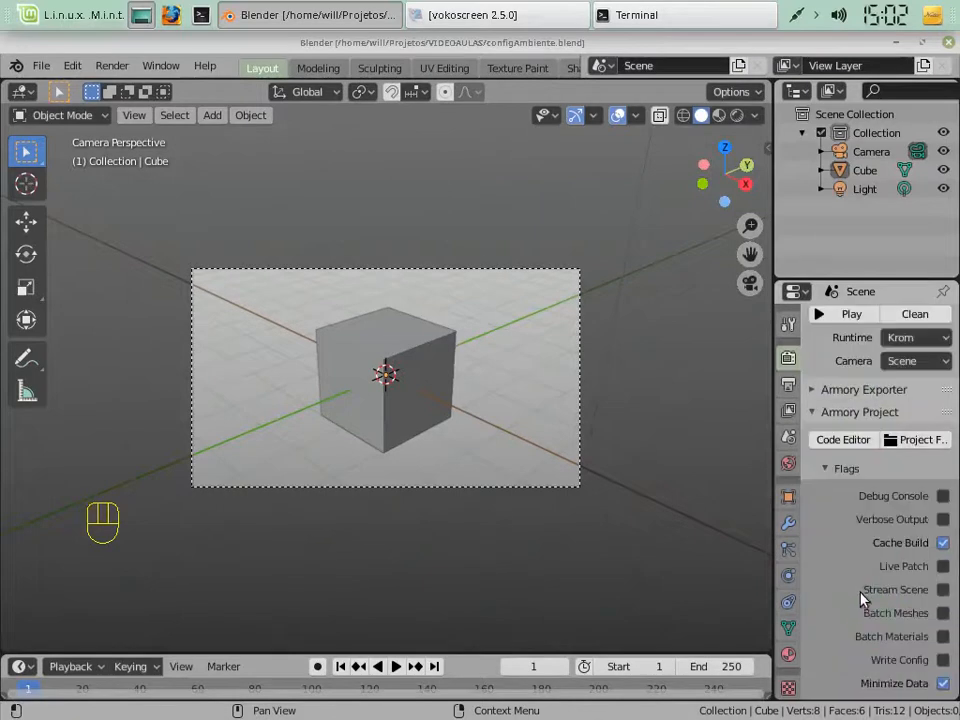
pyautogui.click(851, 413)
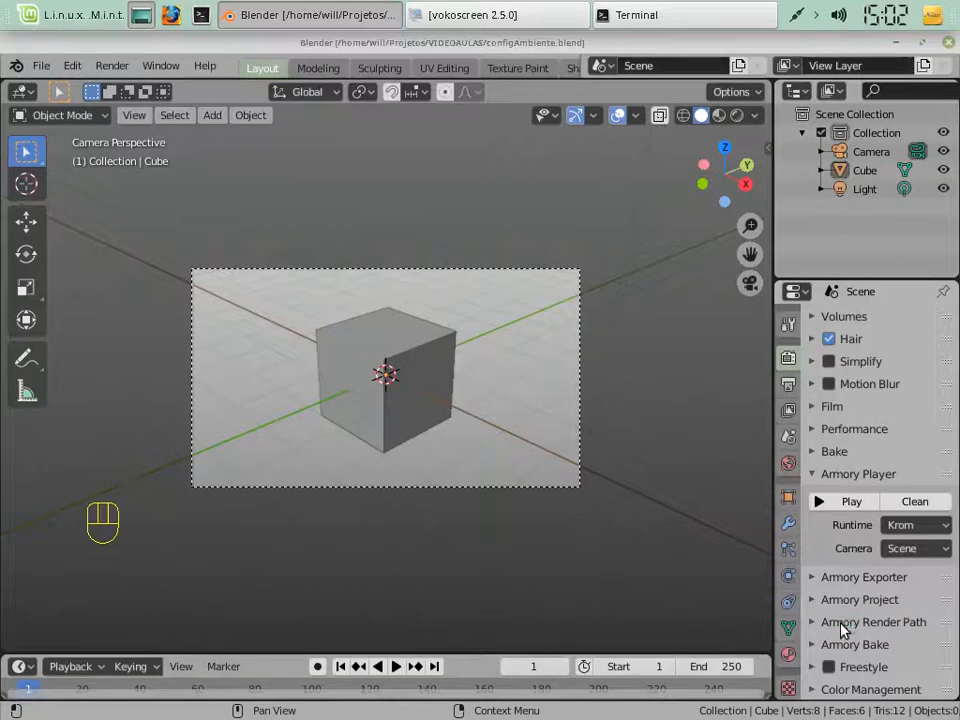
# Step: Replace the Desktop preset in the Armory Render Path with a new Mobile preset
pyautogui.click(843, 624)
pyautogui.scroll(-5, 852, 600)
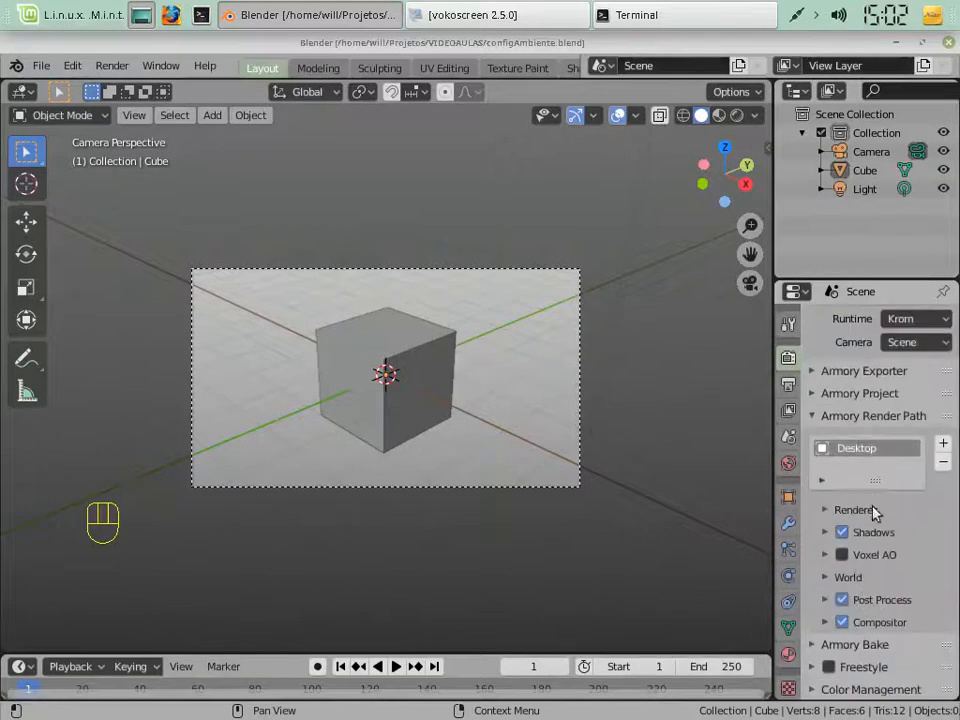
pyautogui.click(943, 462)
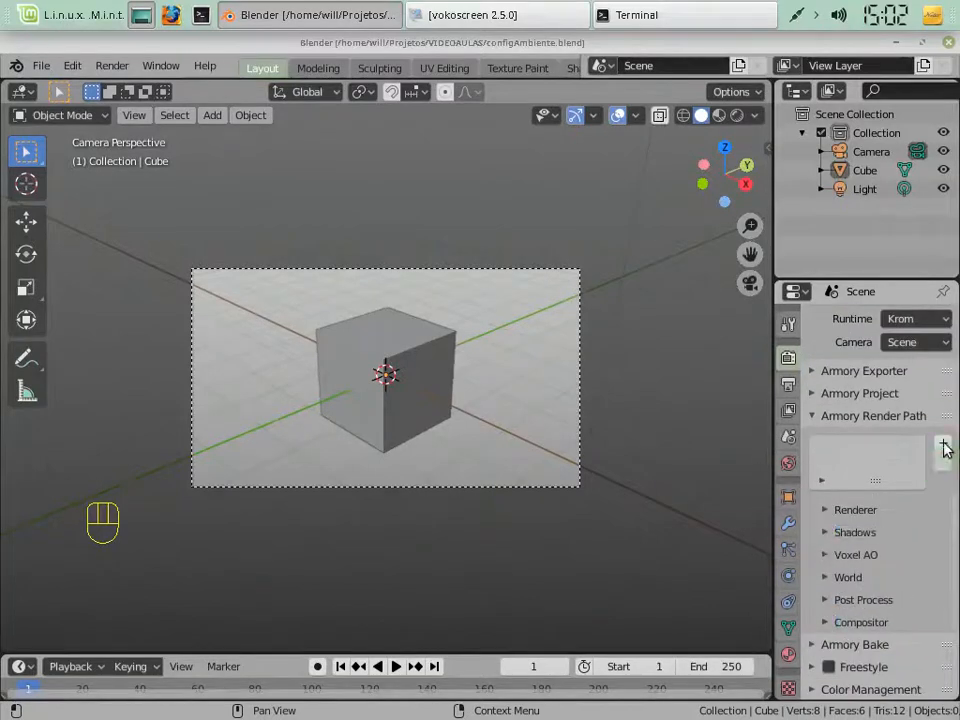
pyautogui.click(943, 447)
pyautogui.click(772, 470)
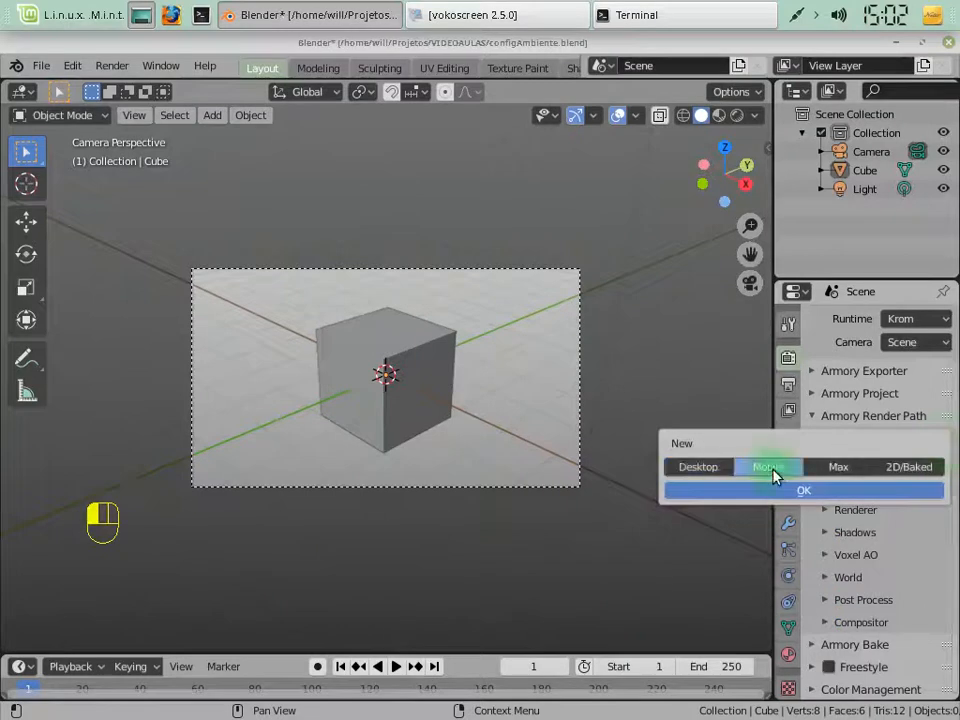
pyautogui.click(792, 492)
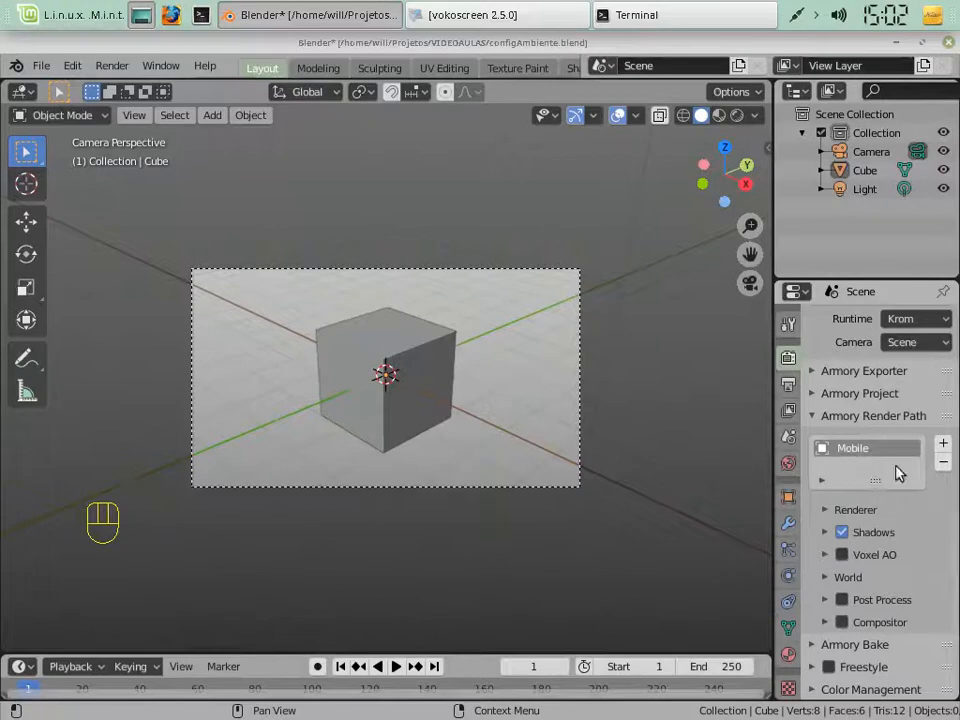
# Step: Examine the Armory Bake settings and the Renderer options of the Mobile render path
pyautogui.click(866, 645)
pyautogui.scroll(-4, 862, 636)
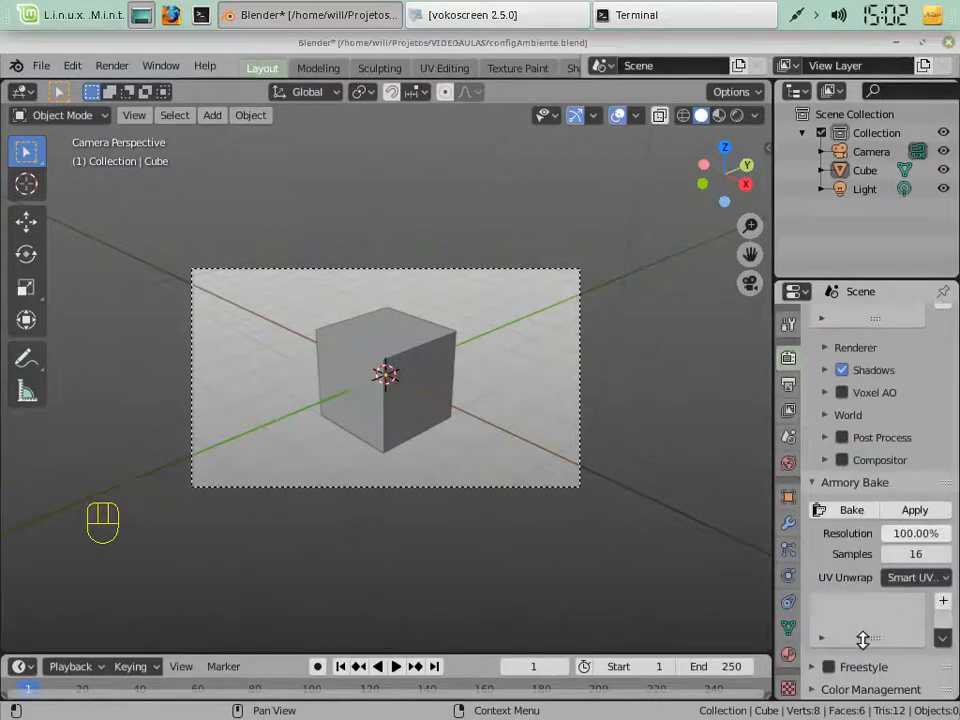
pyautogui.scroll(4, 840, 490)
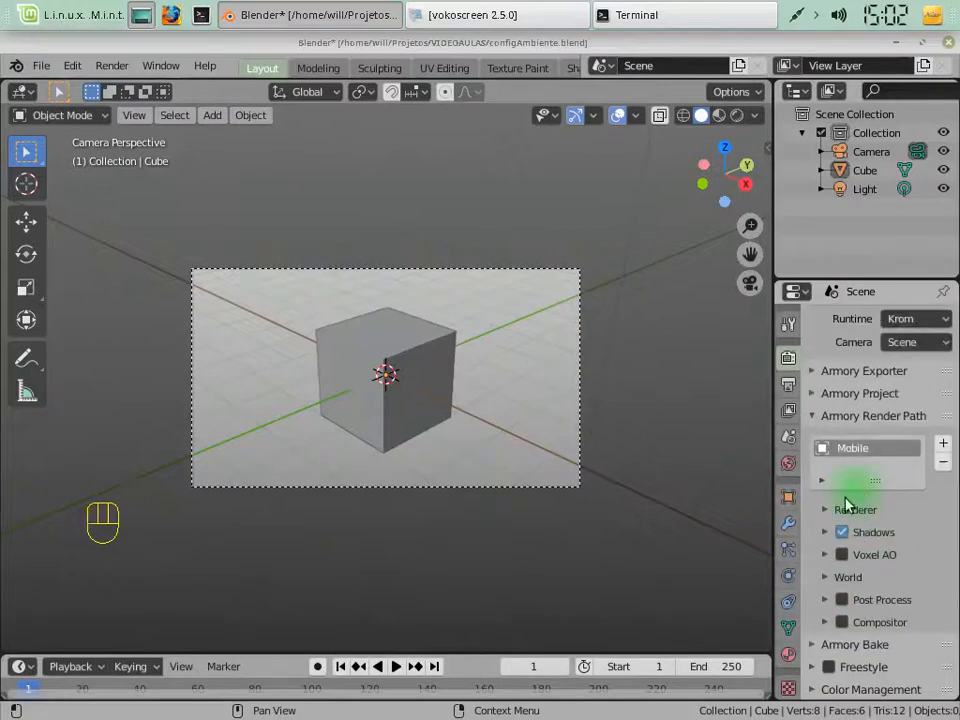
pyautogui.click(845, 510)
pyautogui.scroll(-4, 846, 525)
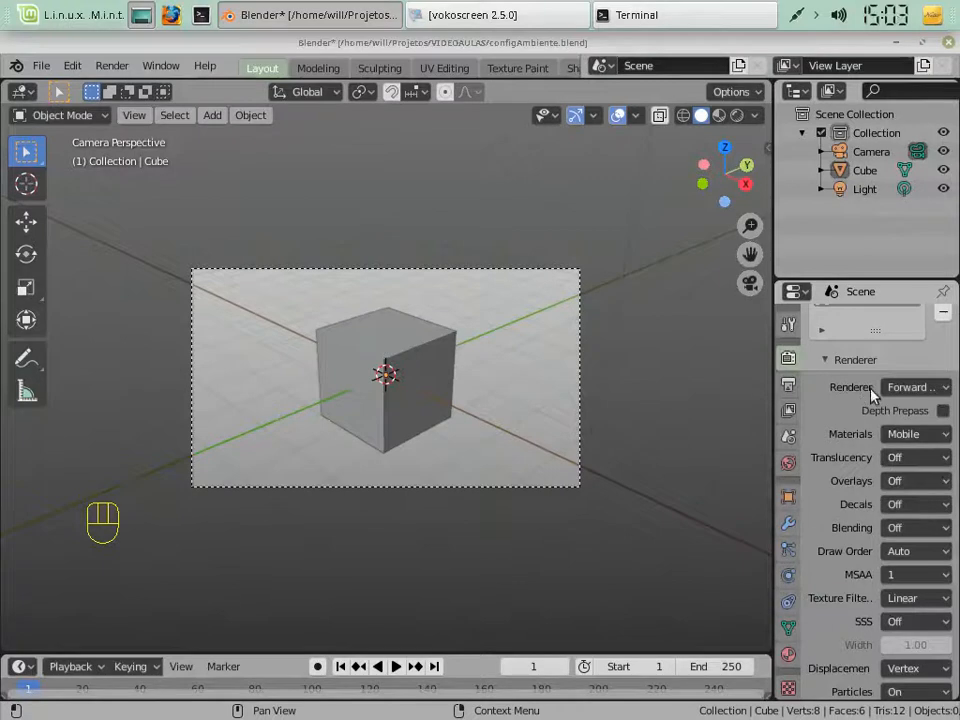
pyautogui.scroll(8, 845, 452)
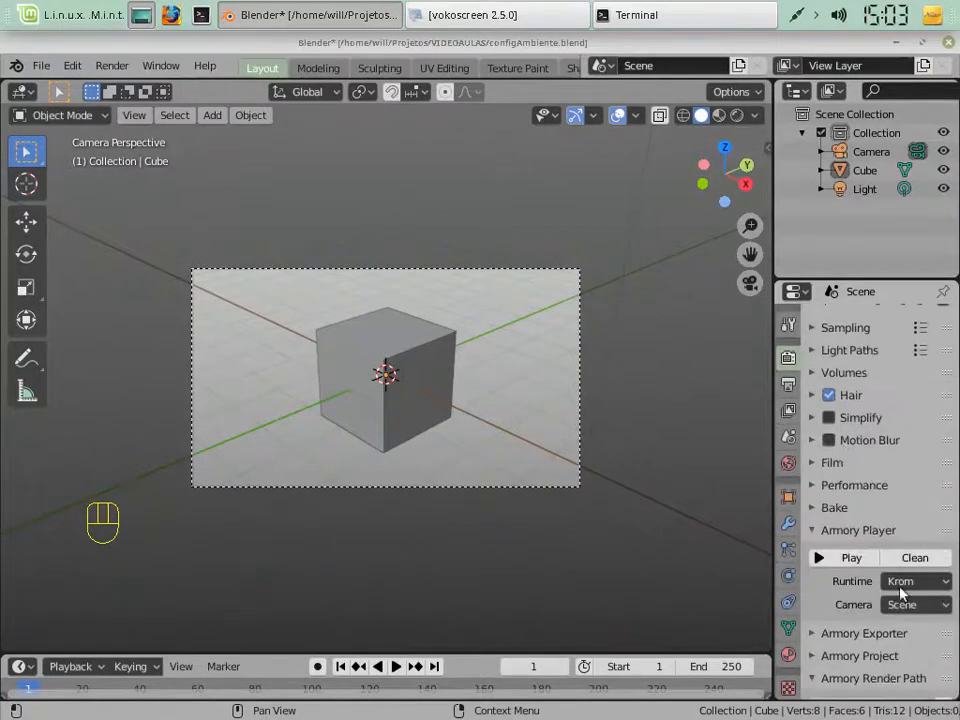
# Step: Review the Flags of the Armory Project settings and collapse the Flags subsection
pyautogui.click(870, 656)
pyautogui.scroll(-5, 889, 611)
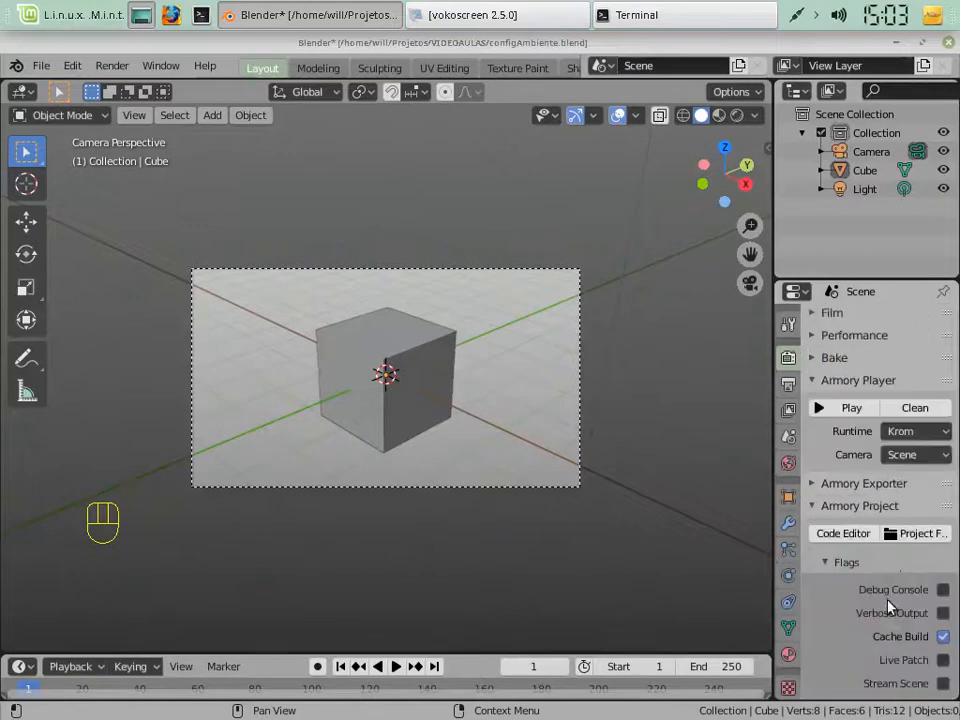
pyautogui.scroll(-4, 868, 626)
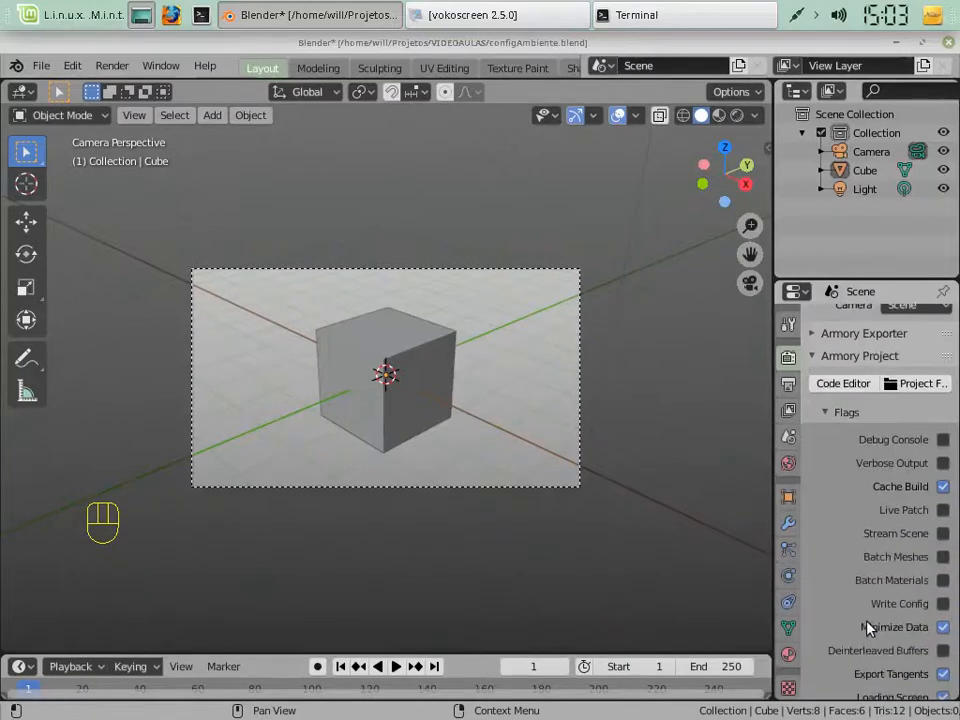
pyautogui.scroll(-6, 830, 588)
pyautogui.scroll(12, 838, 583)
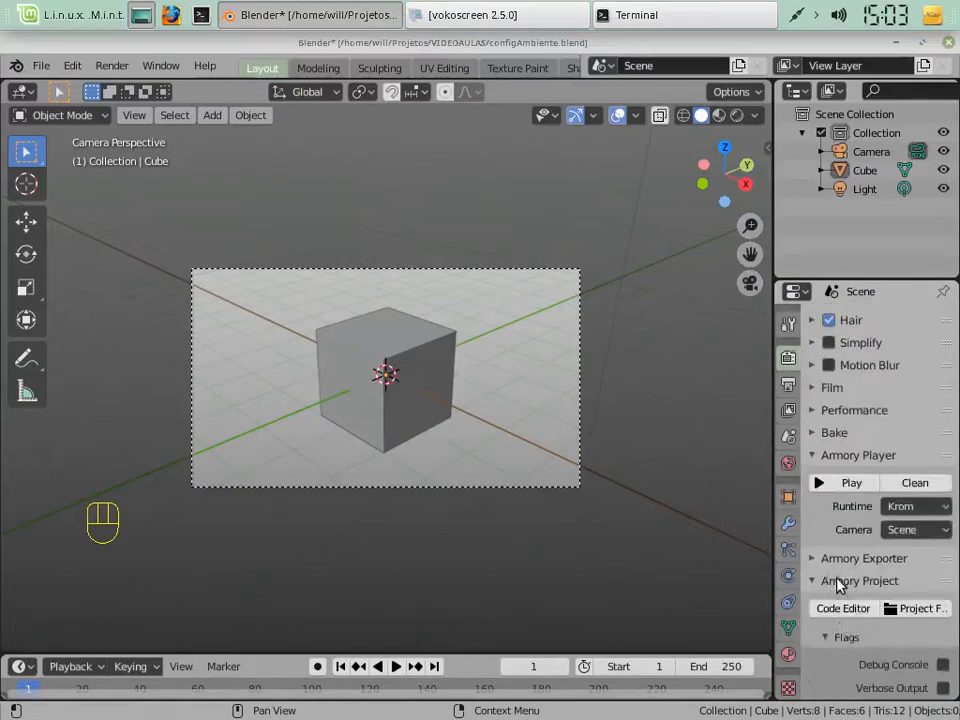
pyautogui.click(843, 640)
pyautogui.click(834, 638)
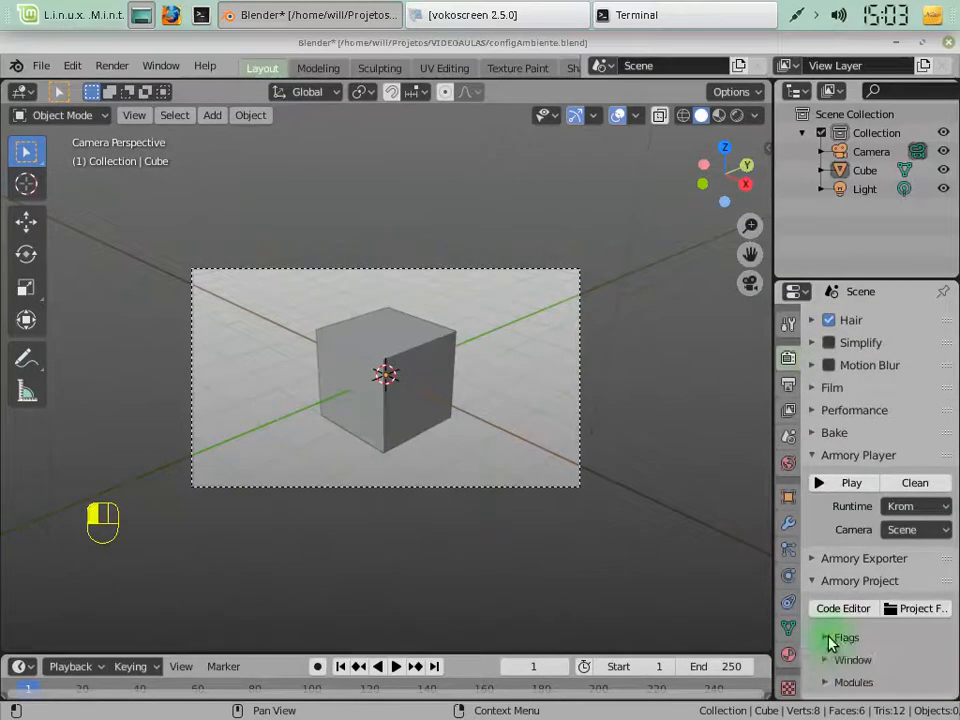
# Step: Add an export preset in the Armory Exporter, check its Render Path choices, and collapse the Armory Exporter and Armory Project sections
pyautogui.click(818, 560)
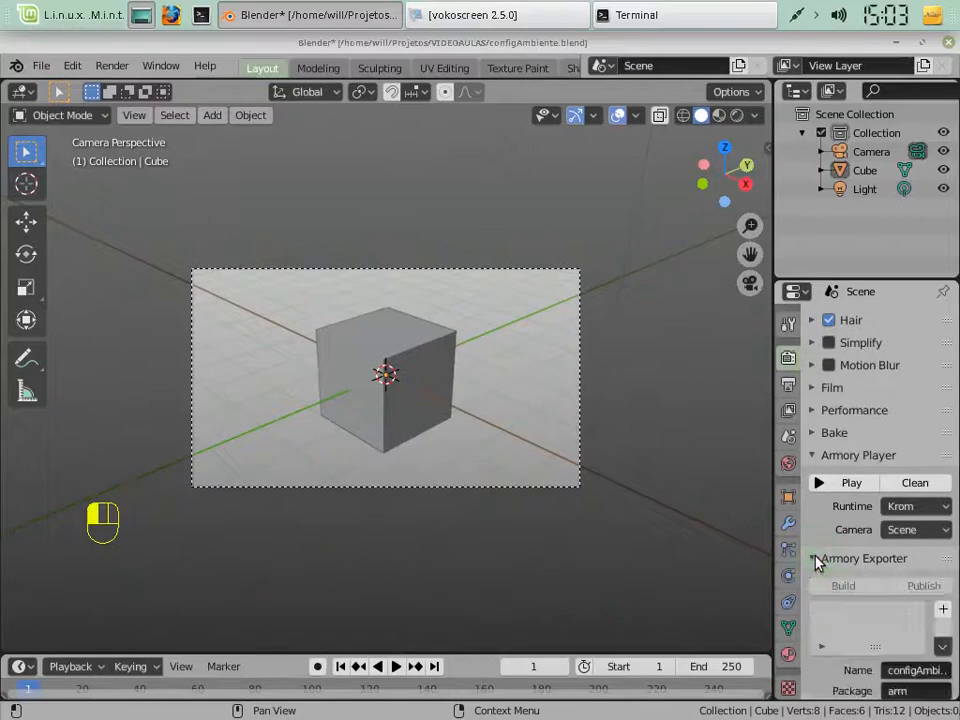
pyautogui.click(943, 610)
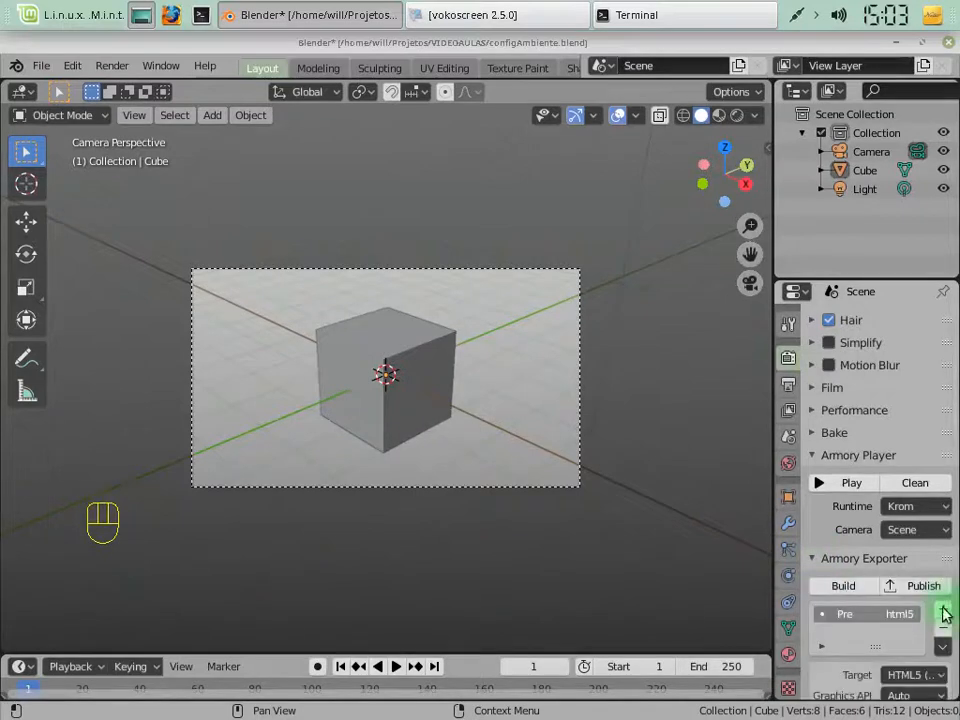
pyautogui.scroll(-5, 860, 560)
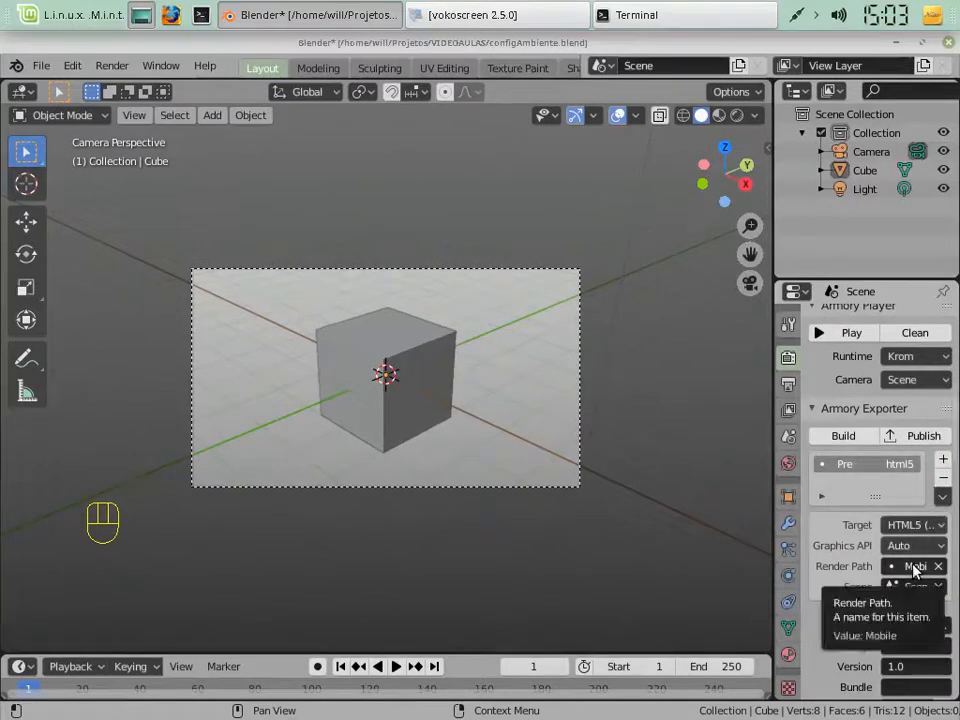
pyautogui.scroll(-10, 911, 566)
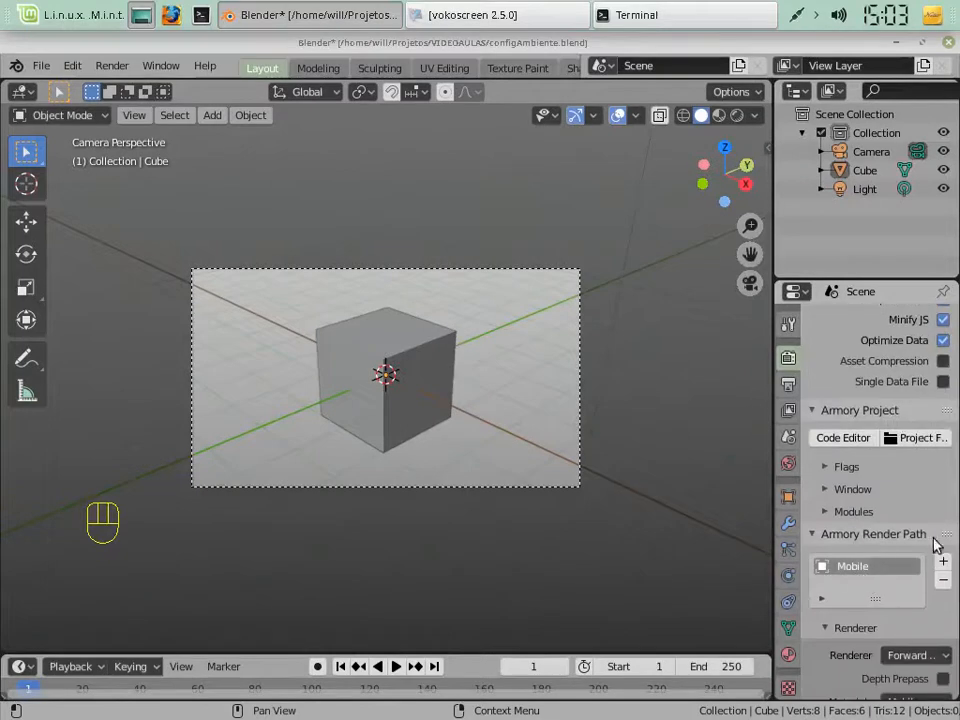
pyautogui.scroll(10, 878, 572)
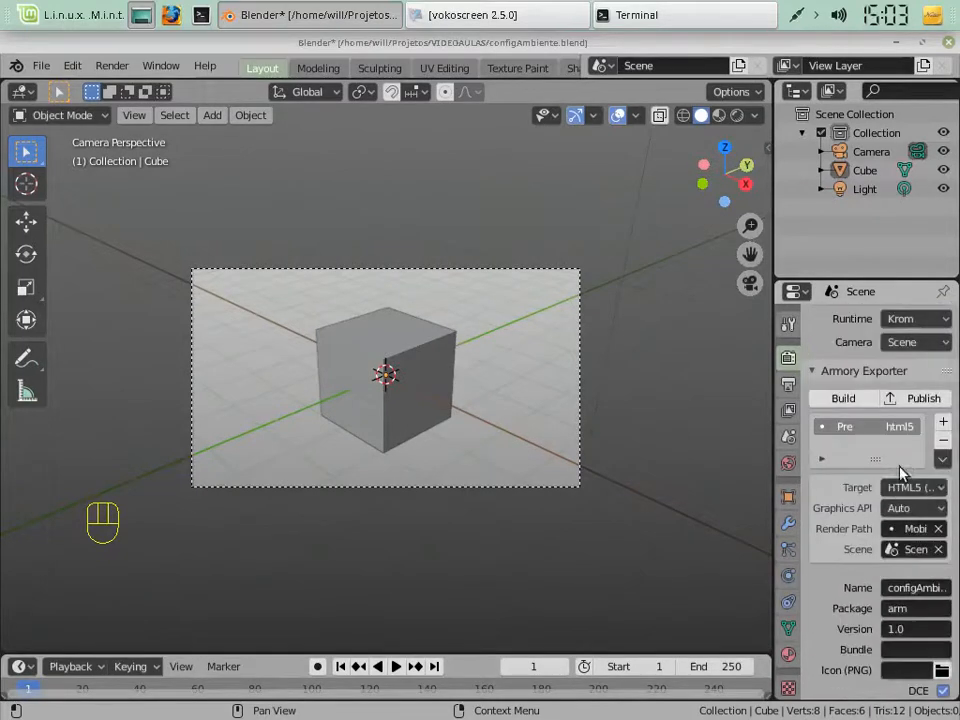
pyautogui.click(912, 528)
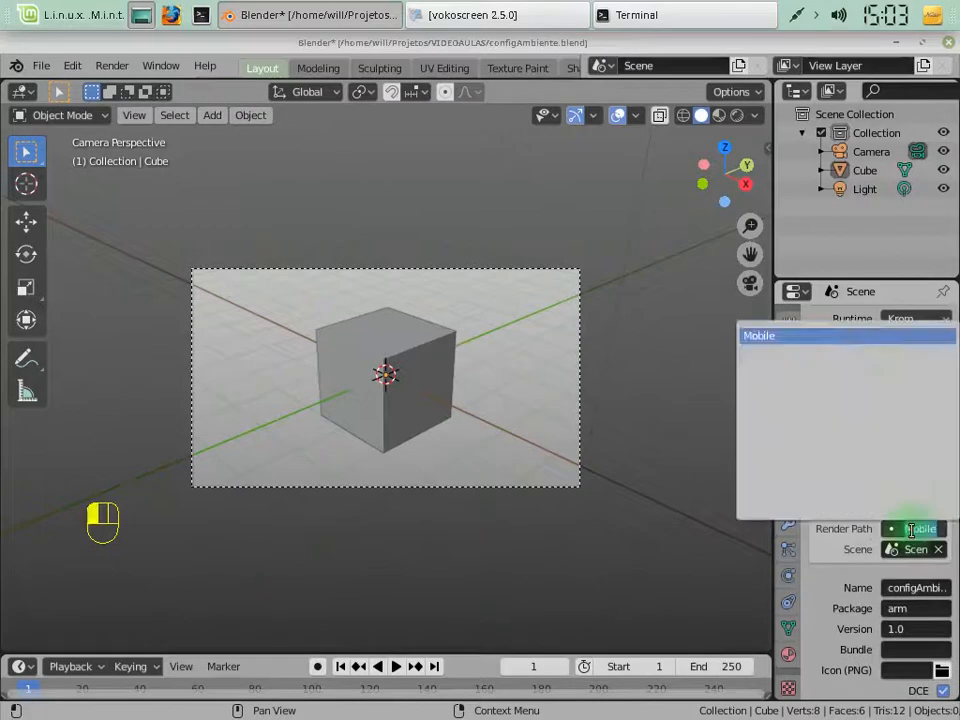
pyautogui.click(831, 556)
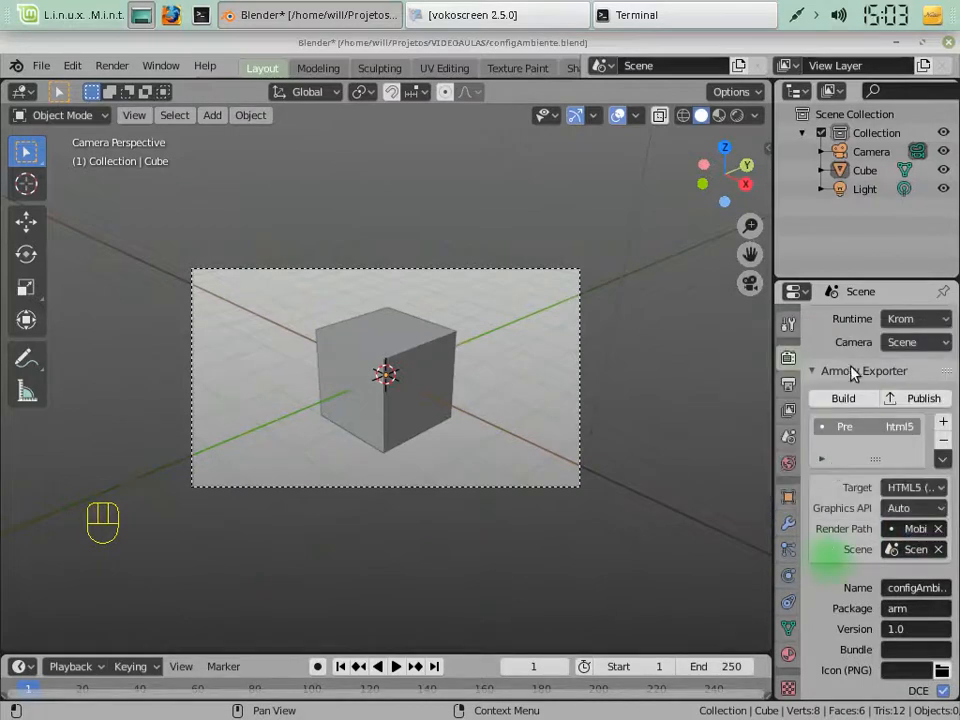
pyautogui.click(834, 370)
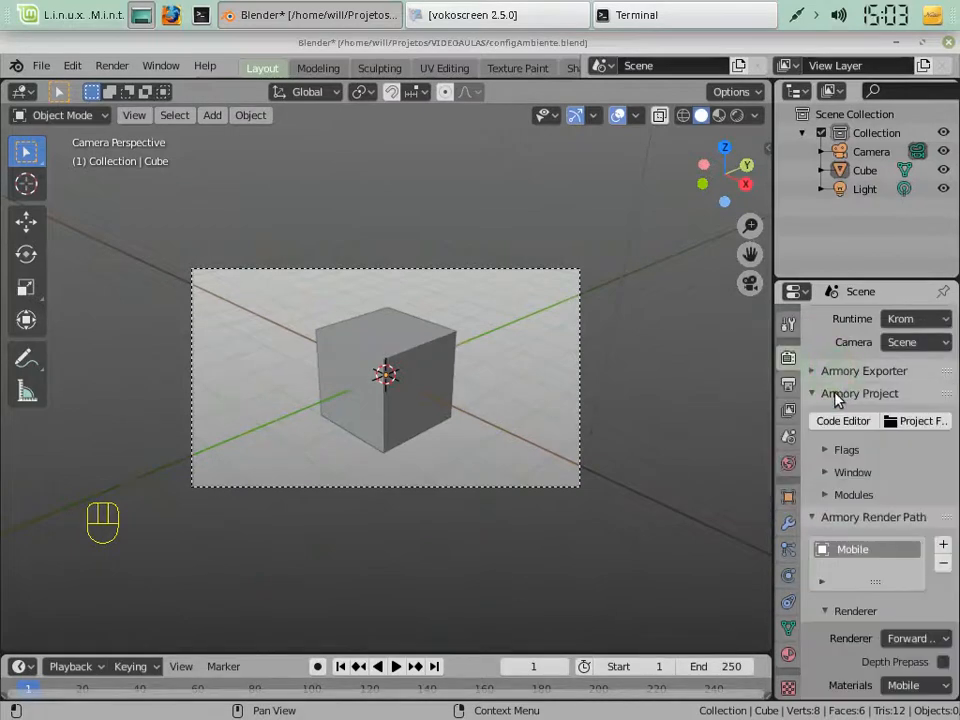
pyautogui.click(830, 391)
# Step: Run the scene from the Armory Player to preview the cube, and close the preview window
pyautogui.scroll(10, 831, 400)
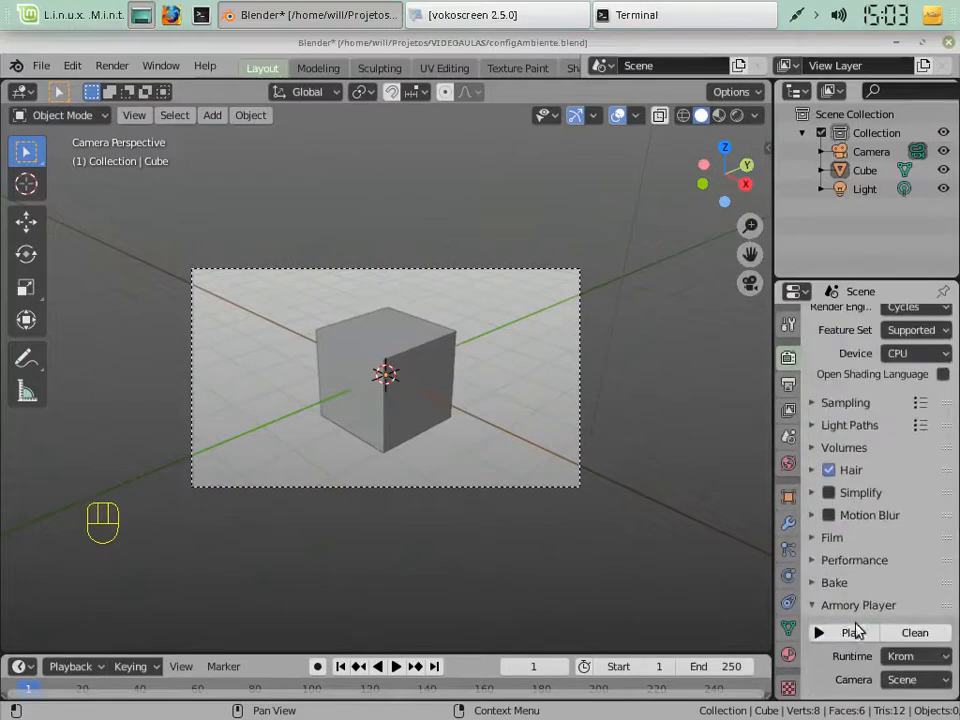
pyautogui.click(851, 632)
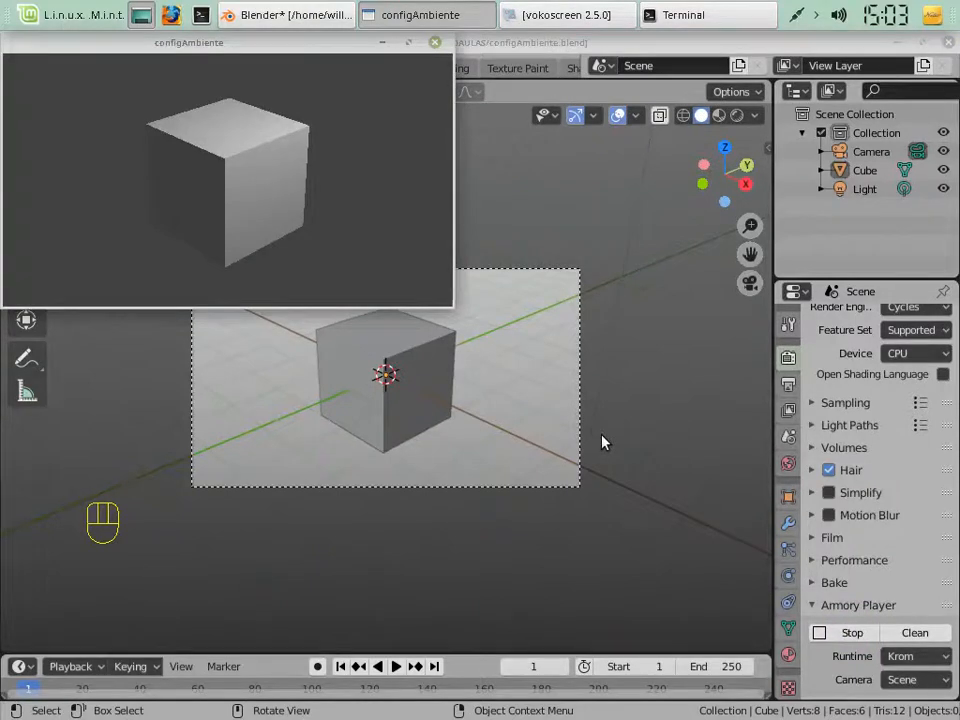
pyautogui.click(435, 42)
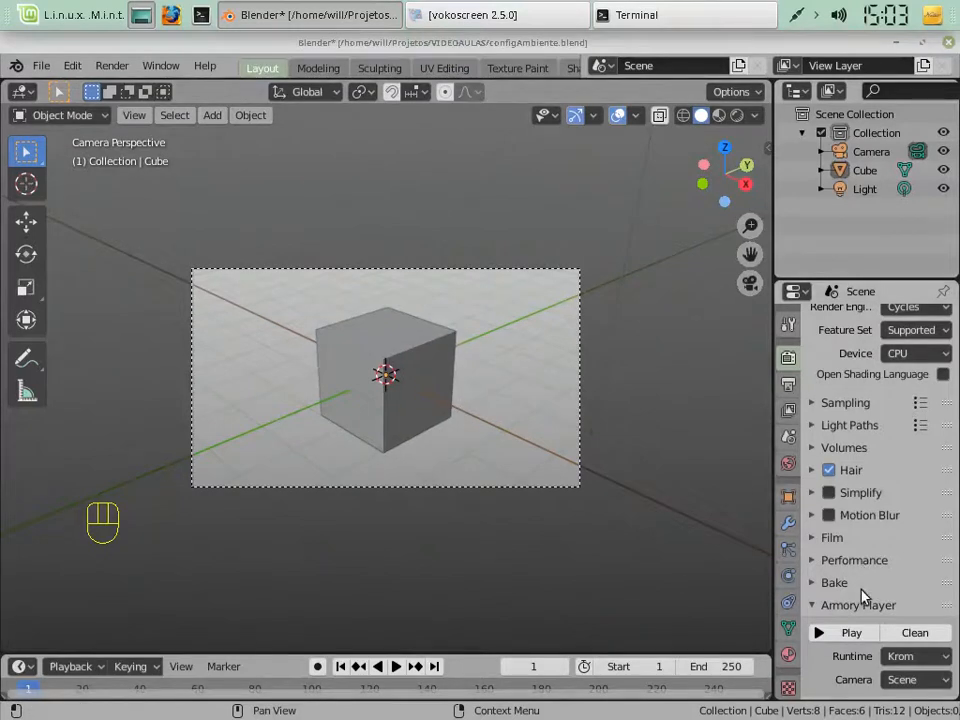
pyautogui.scroll(-5, 862, 597)
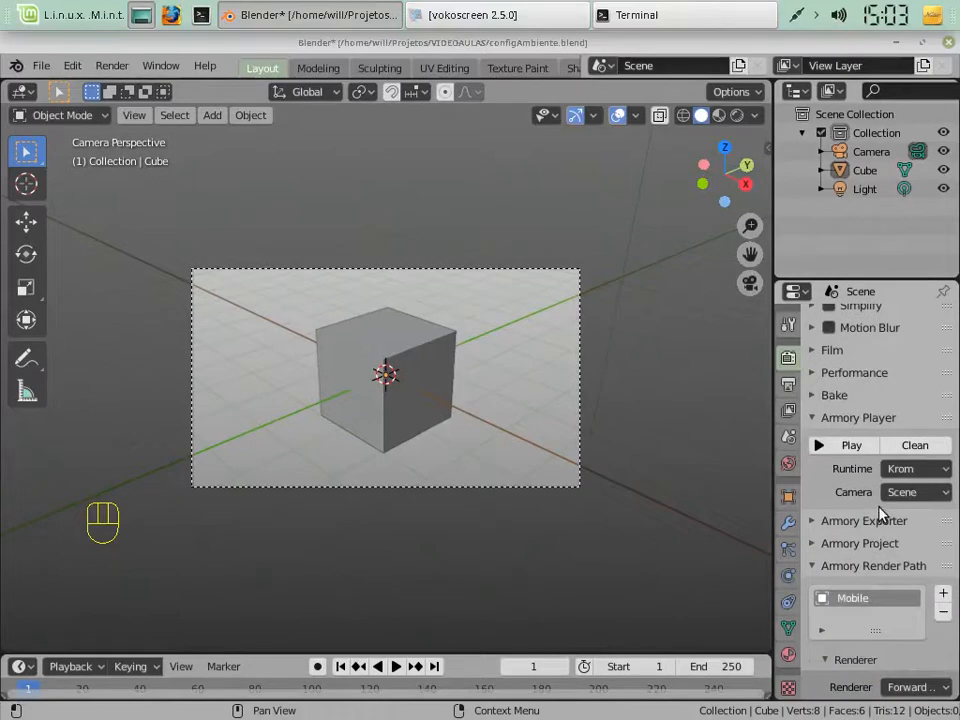